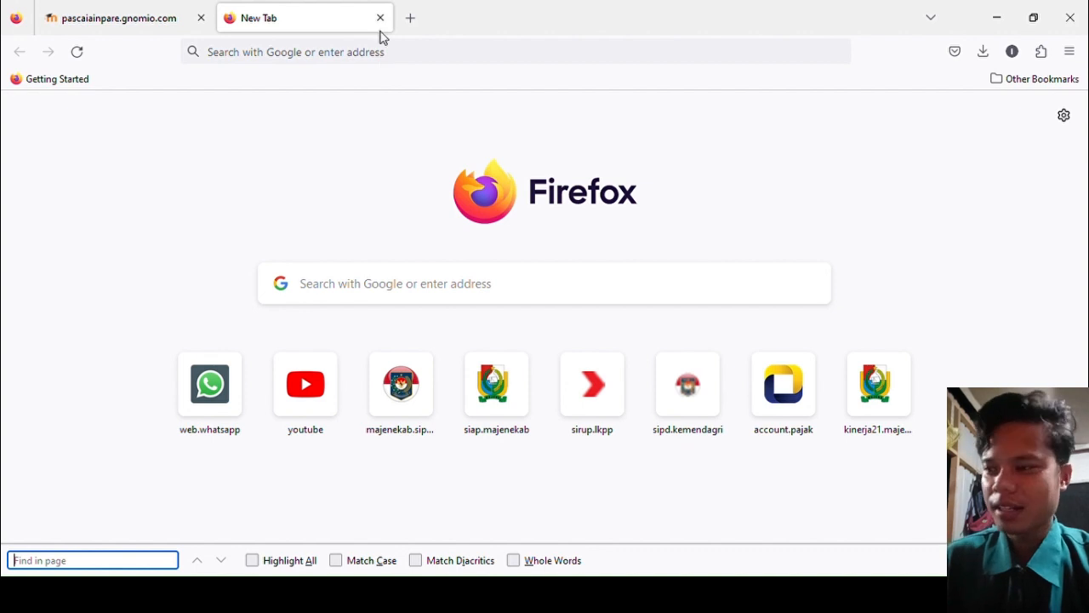
Search Google for "google classroom" and open the Google Classroom site from the results.
click(374, 54)
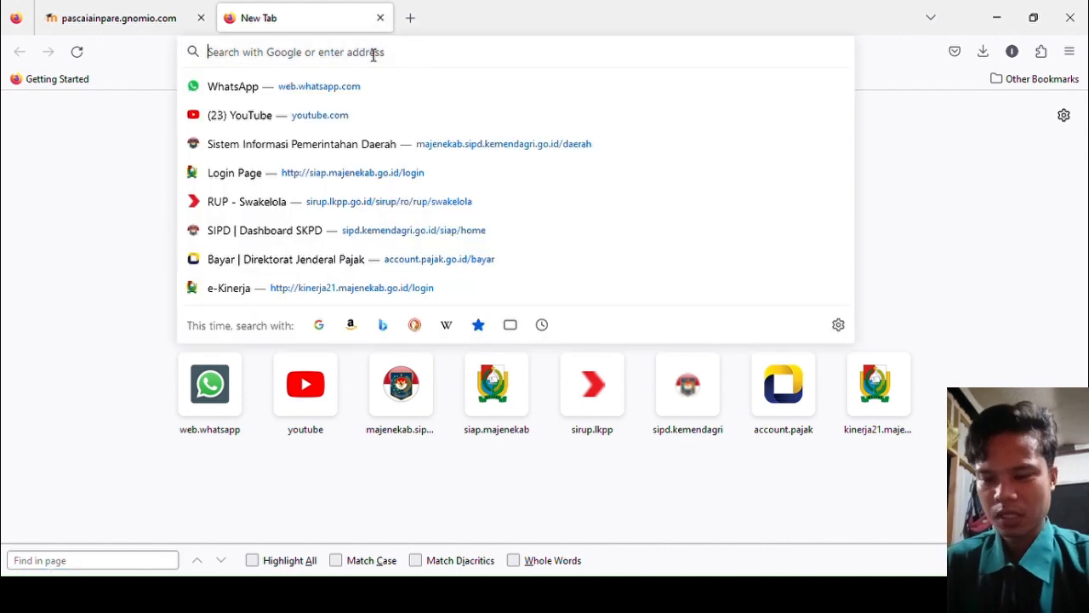
text(go)
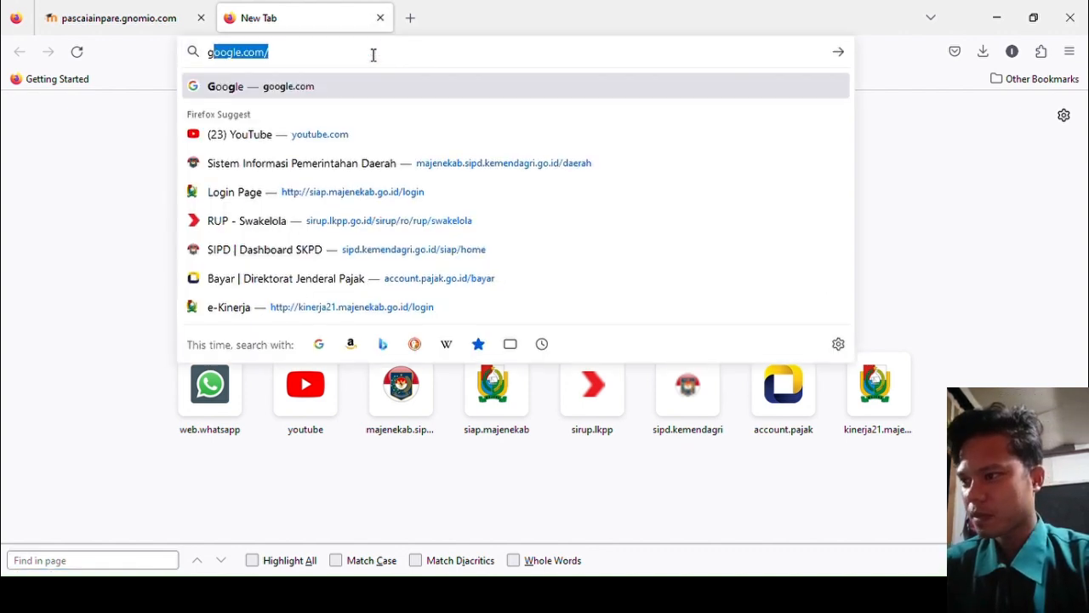
text(ogle)
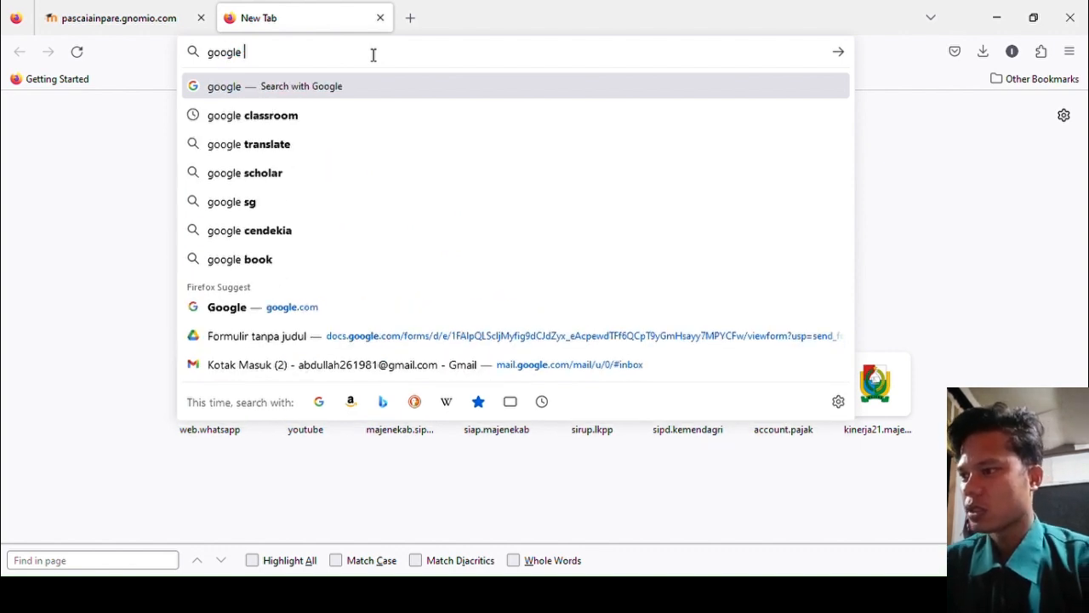
click(289, 126)
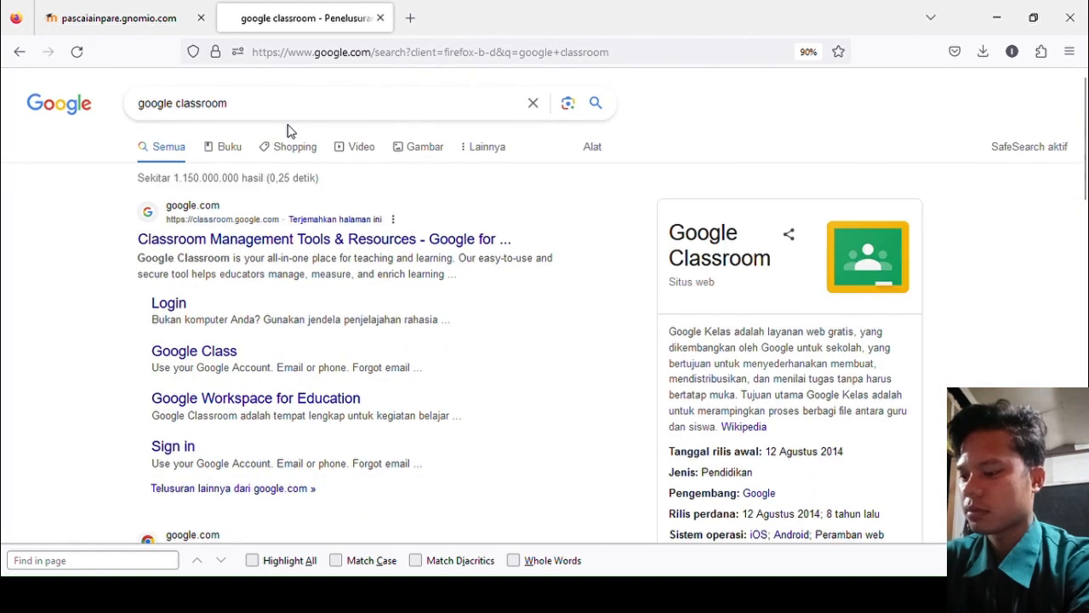
click(286, 243)
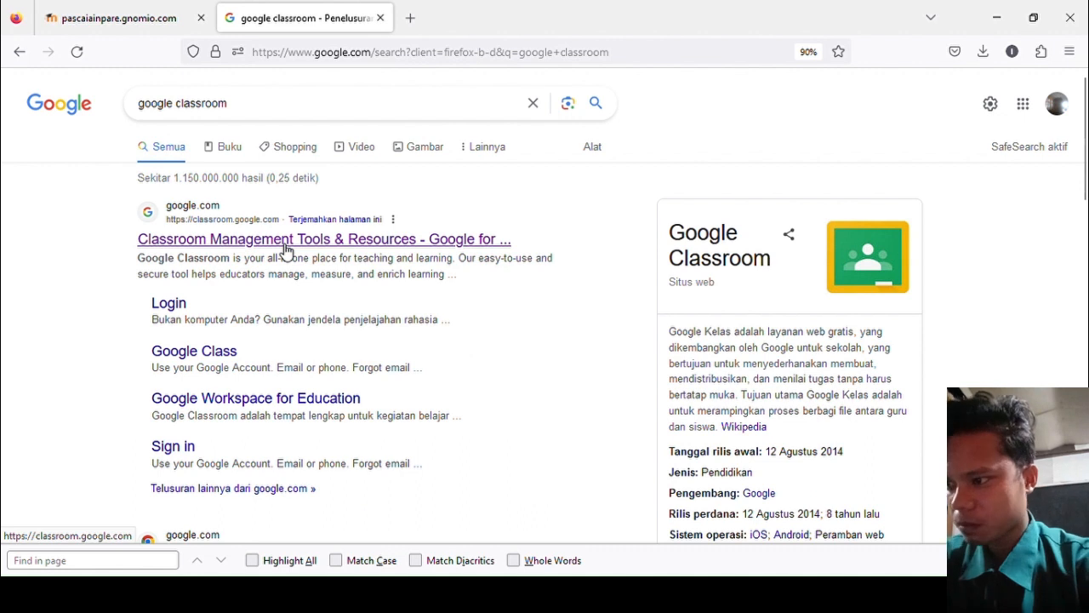
click(226, 246)
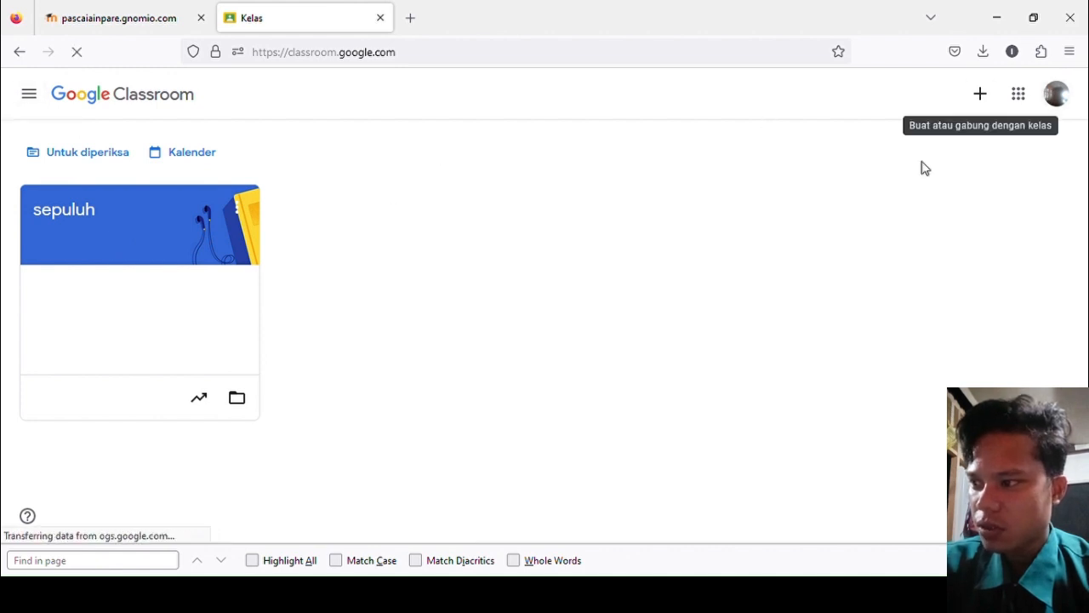
Switch Classroom to the other signed-in Google account and start a new class, accepting the notice about not using it at school with students.
click(1065, 99)
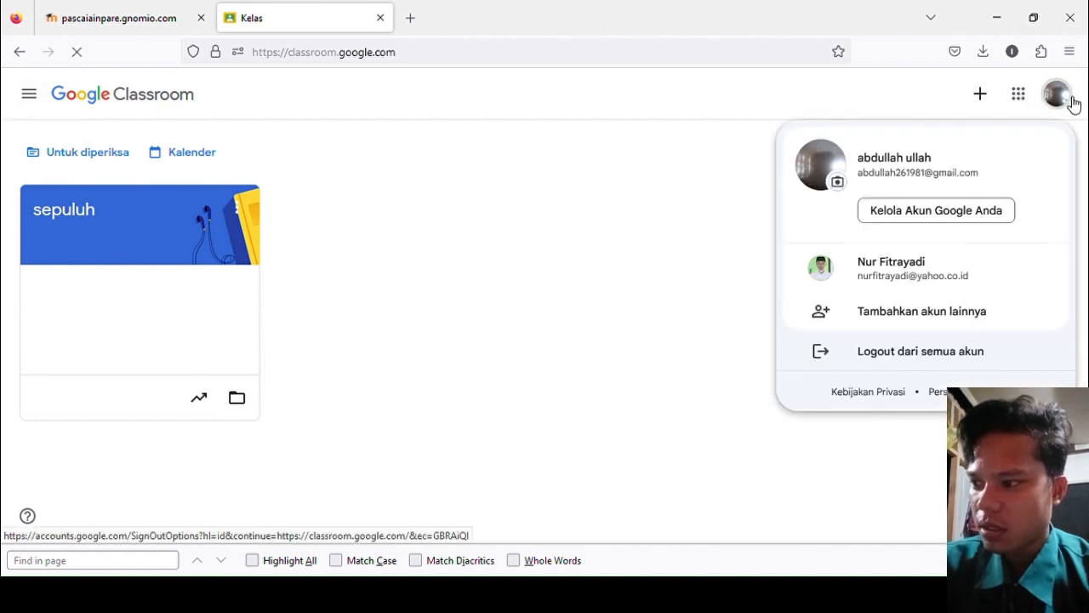
click(929, 270)
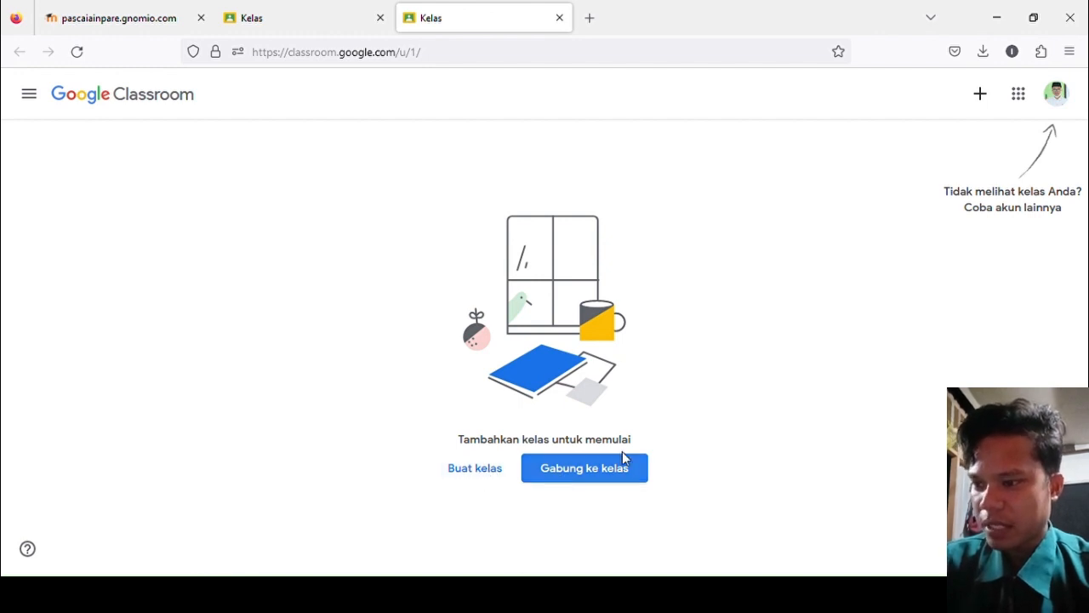
click(502, 477)
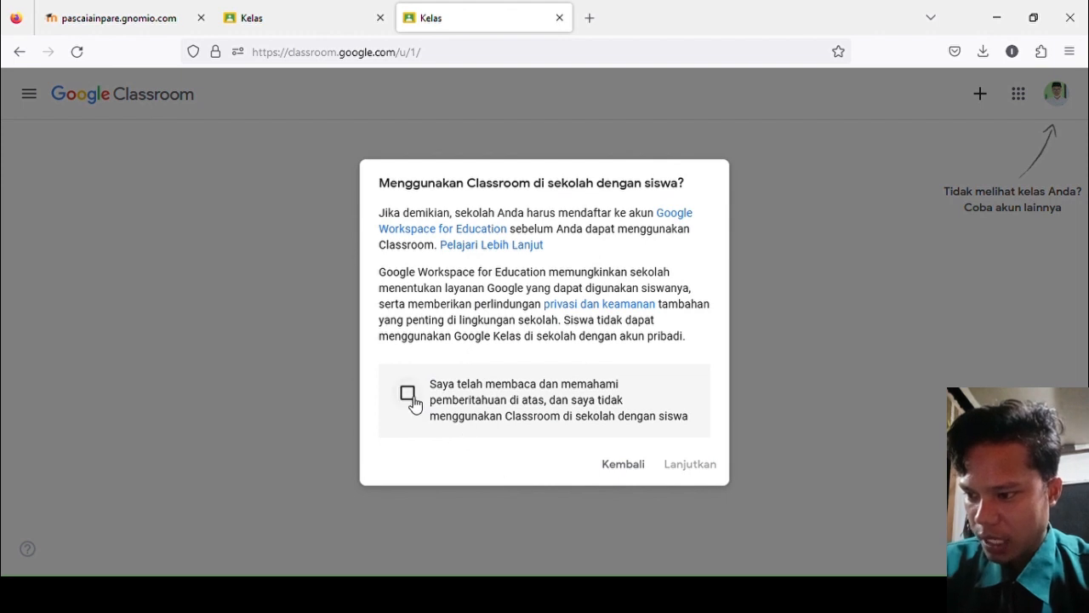
click(410, 397)
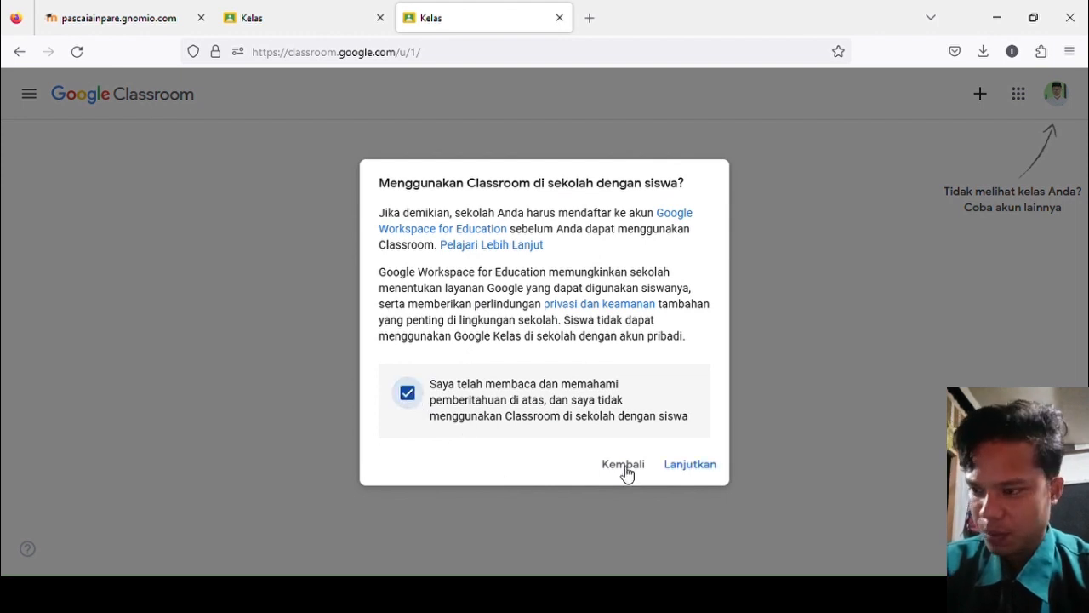
click(686, 466)
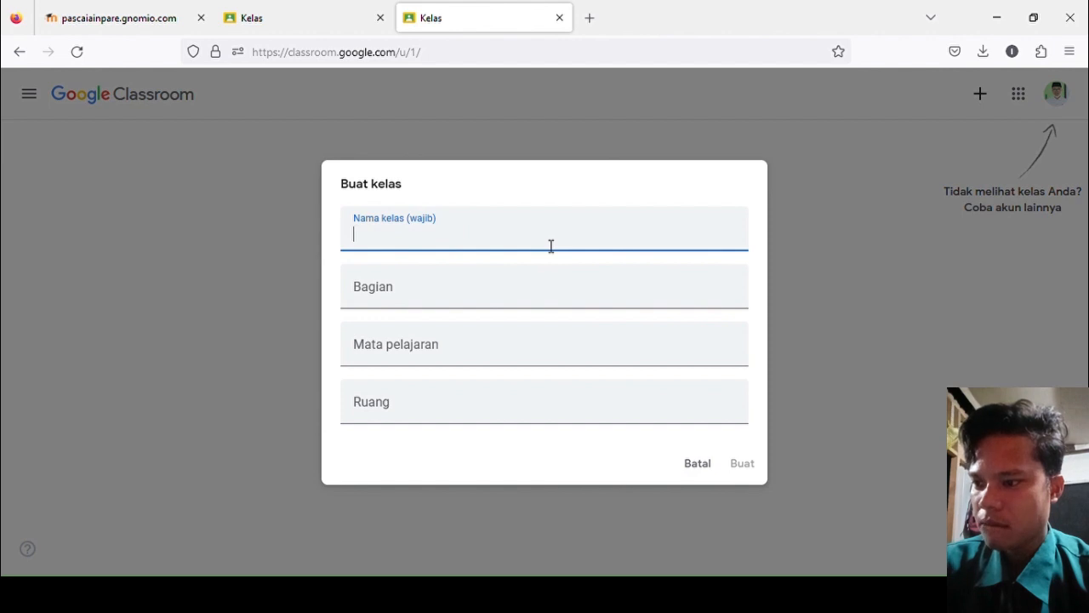
Create the class with the name "kelas sepuluh" and the subject "Sejarah Kebudayaan Islam", leaving section and room empty.
text(kelas sepuluh)
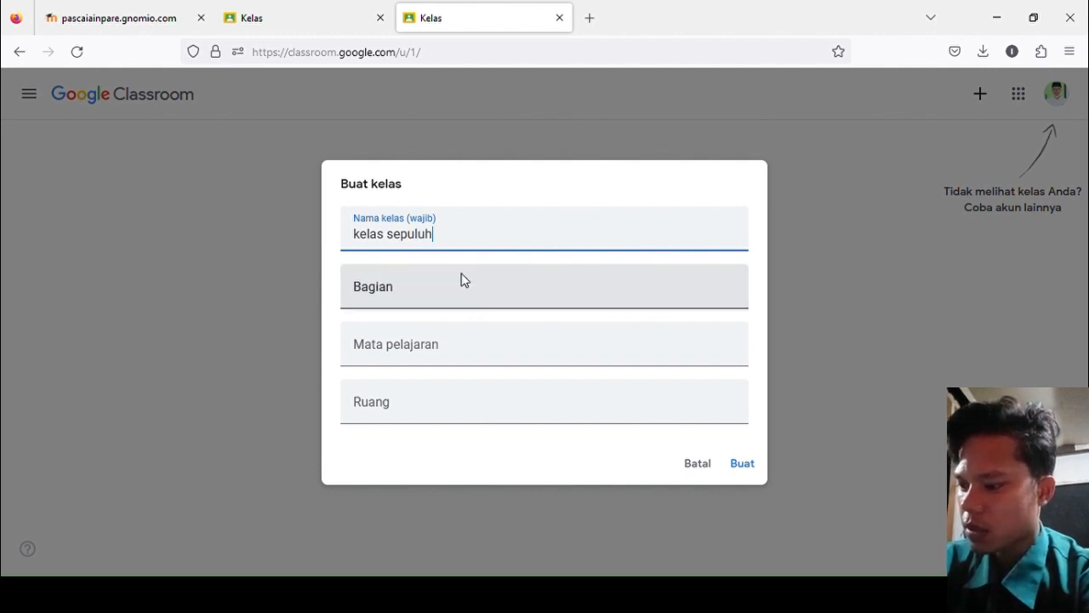
click(456, 299)
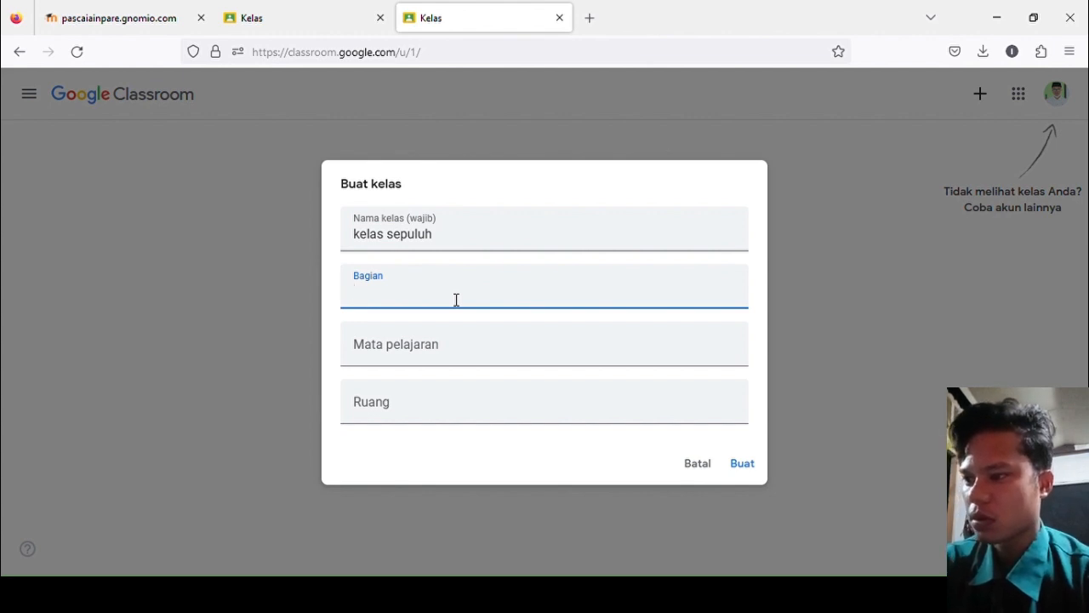
click(497, 355)
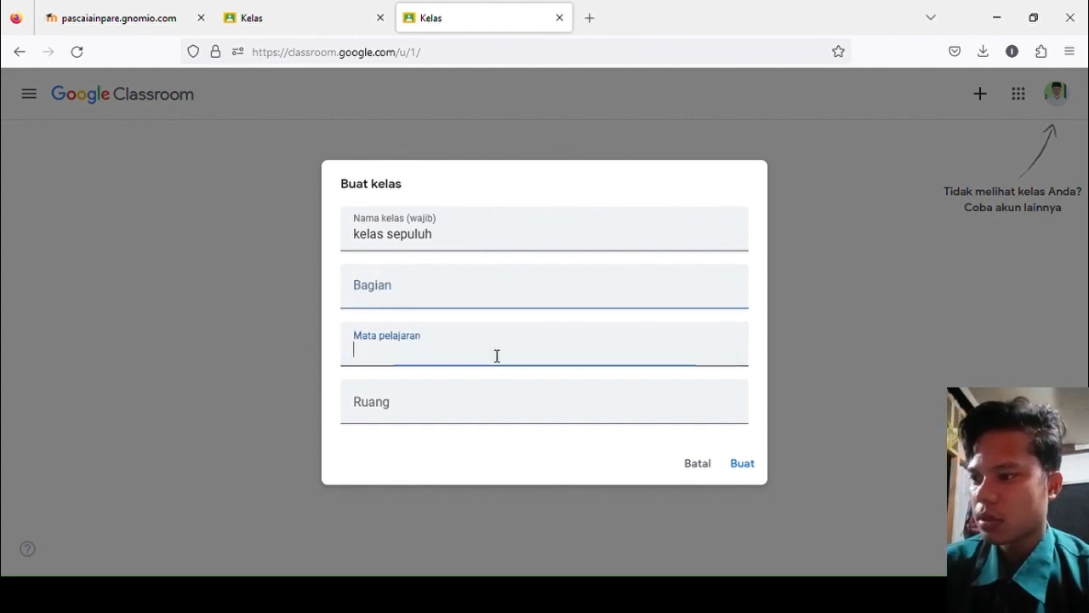
text(sk)
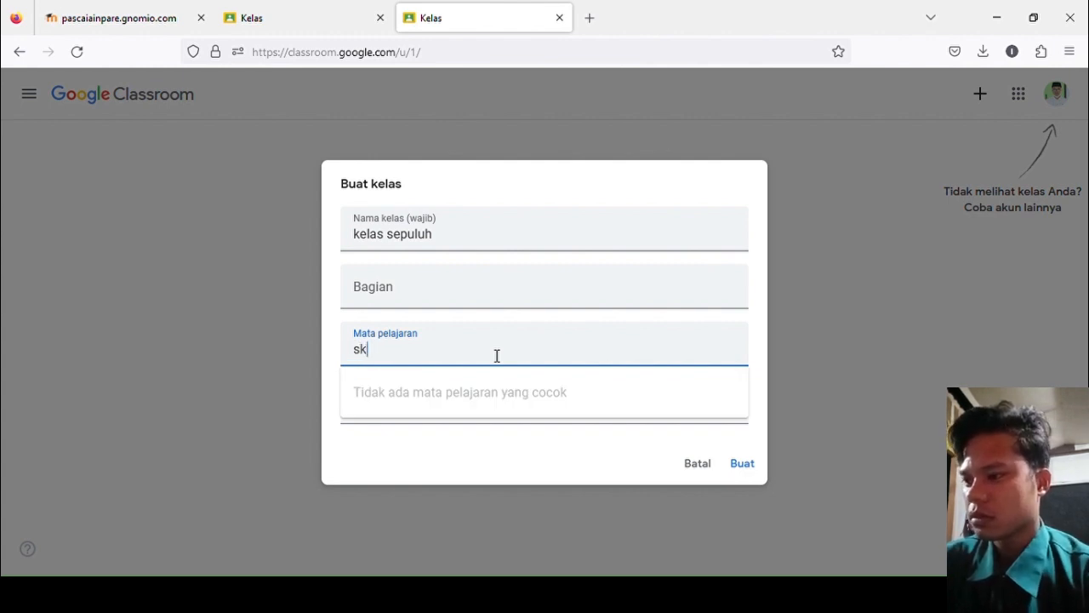
text(Sejarah Kebudayaan Islam)
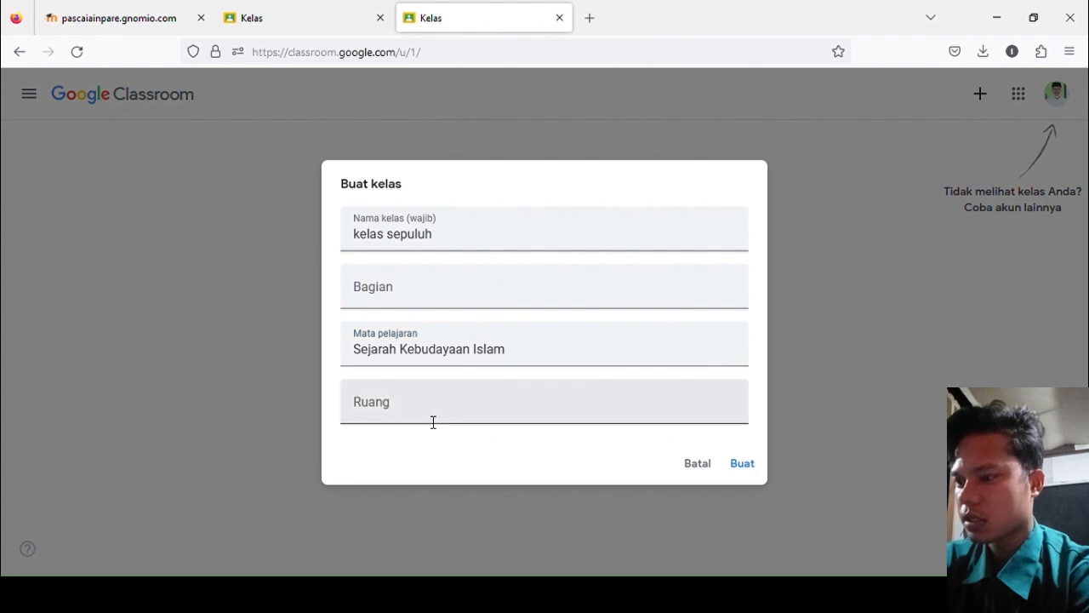
click(433, 422)
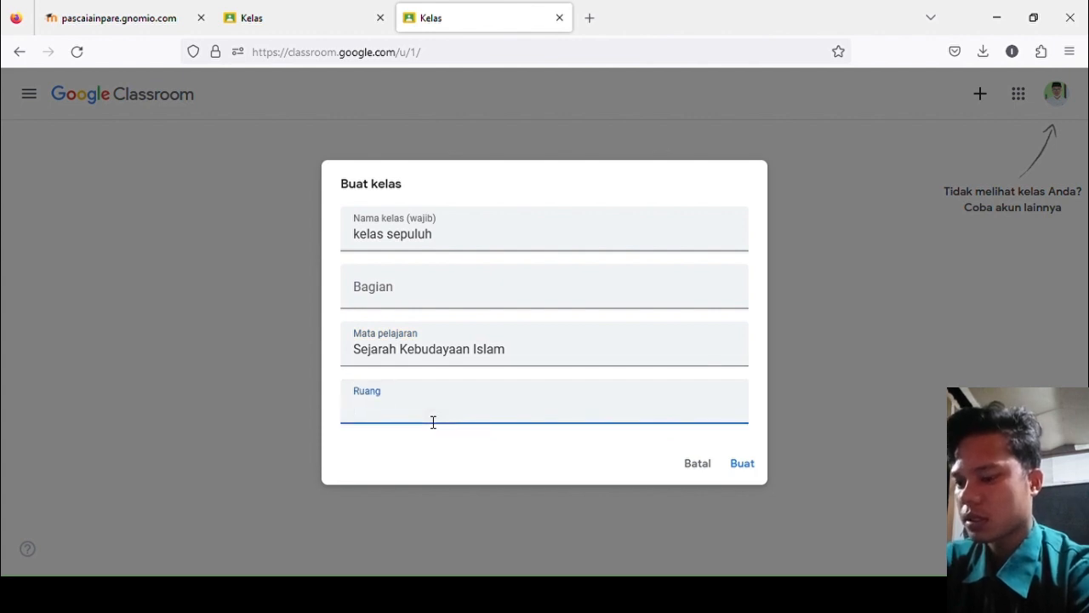
click(748, 467)
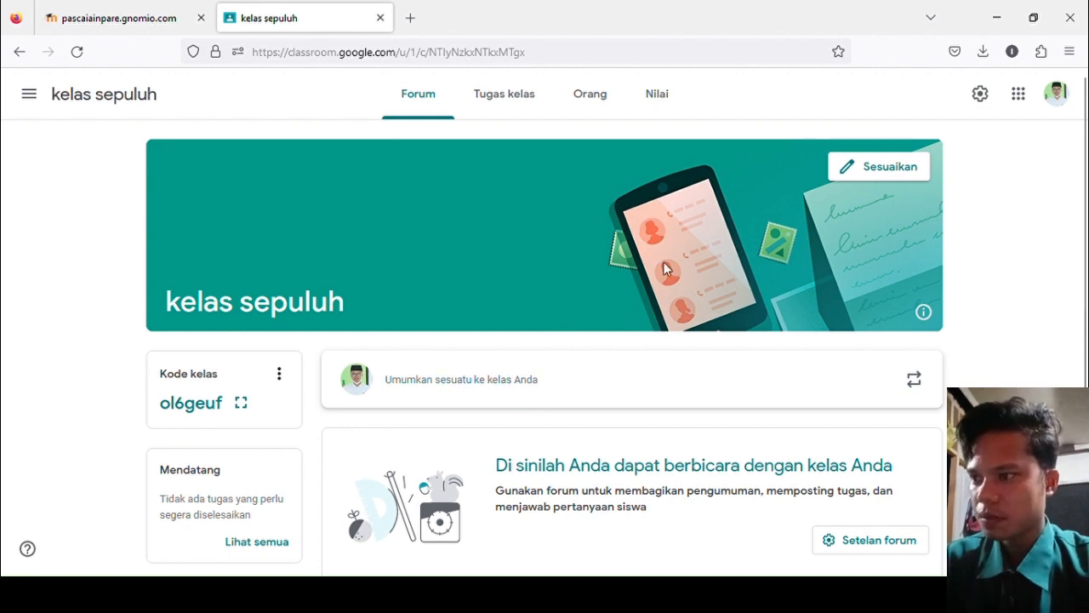
Look over the new class's Forum and Tugas kelas pages, and return to the Forum.
scroll(477, 320, down, 1)
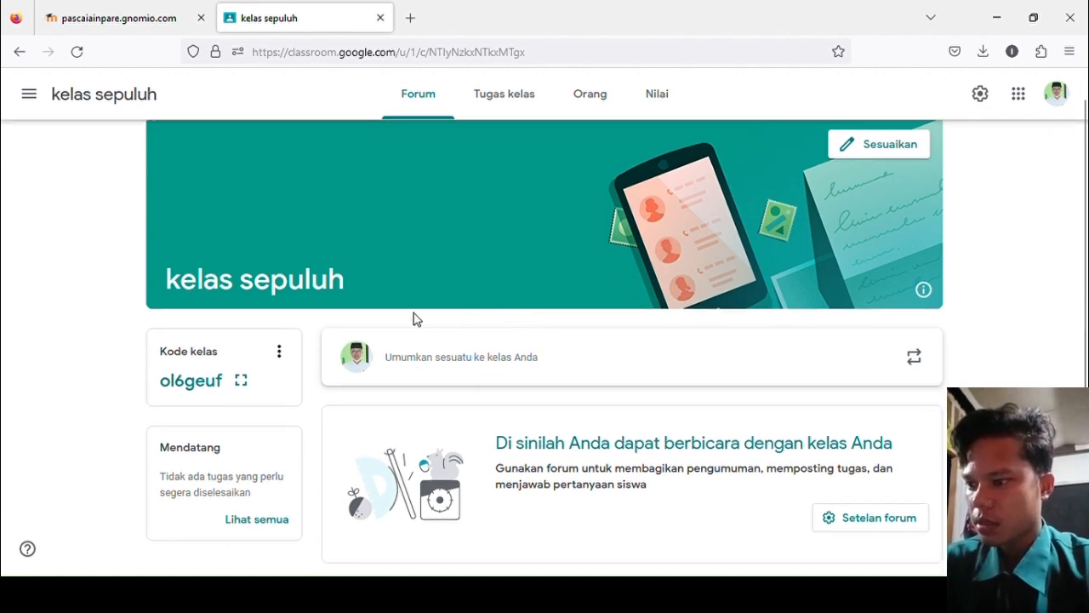
scroll(414, 289, up, 1)
click(510, 97)
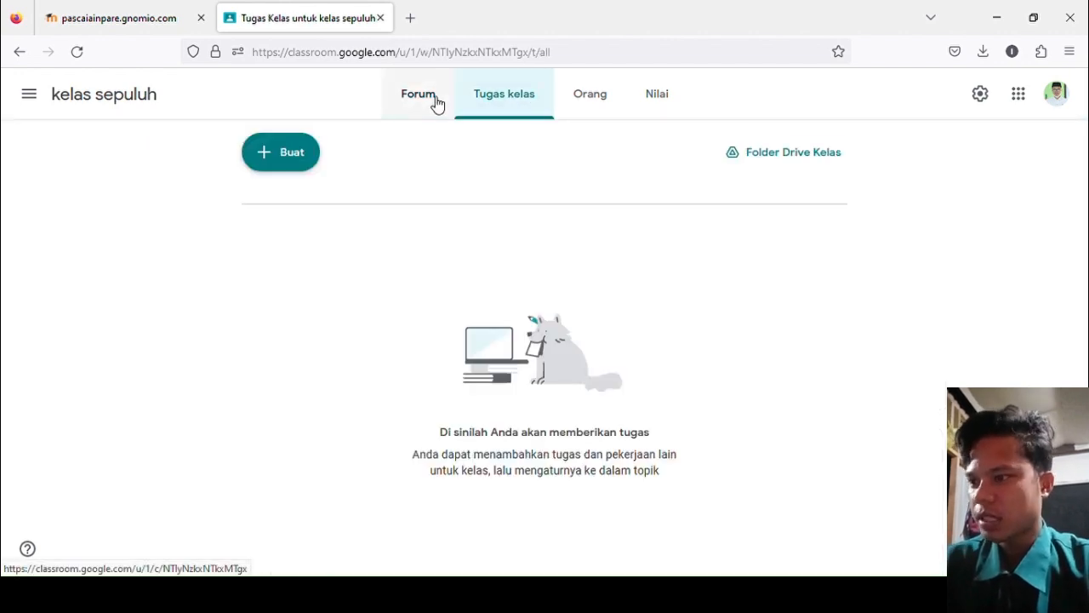
click(419, 109)
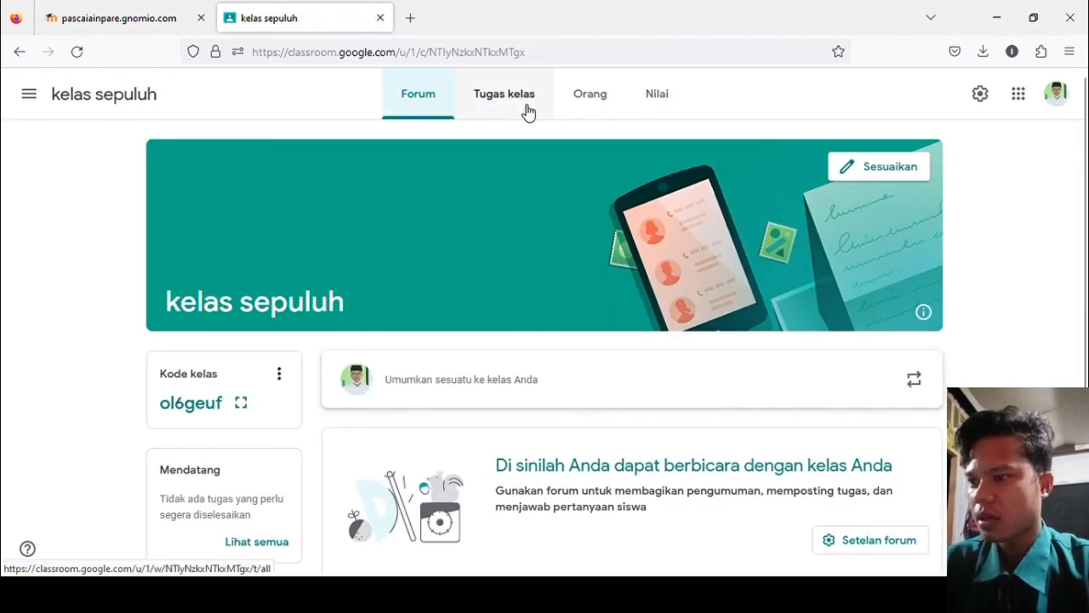
Customize the class appearance by setting the theme colour to dark grey, dismissing the feedback survey, and save the change.
click(875, 169)
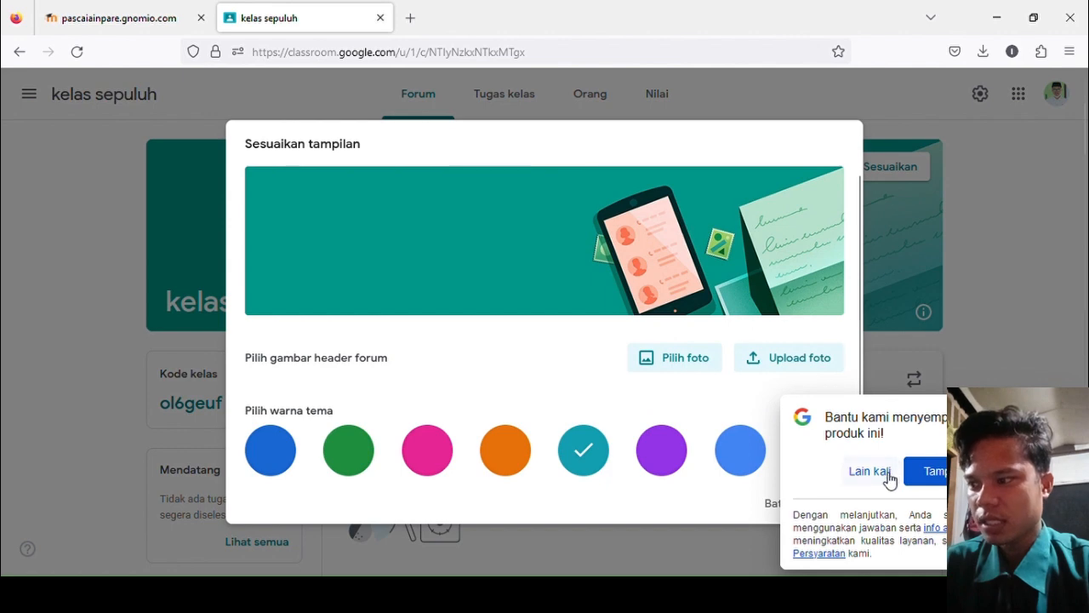
click(1036, 416)
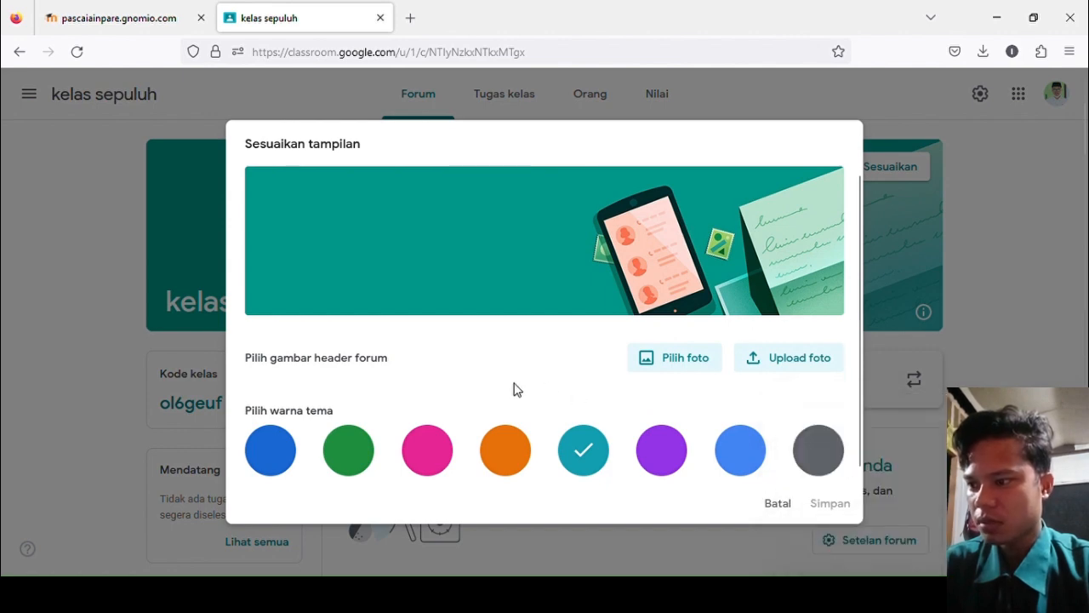
click(426, 464)
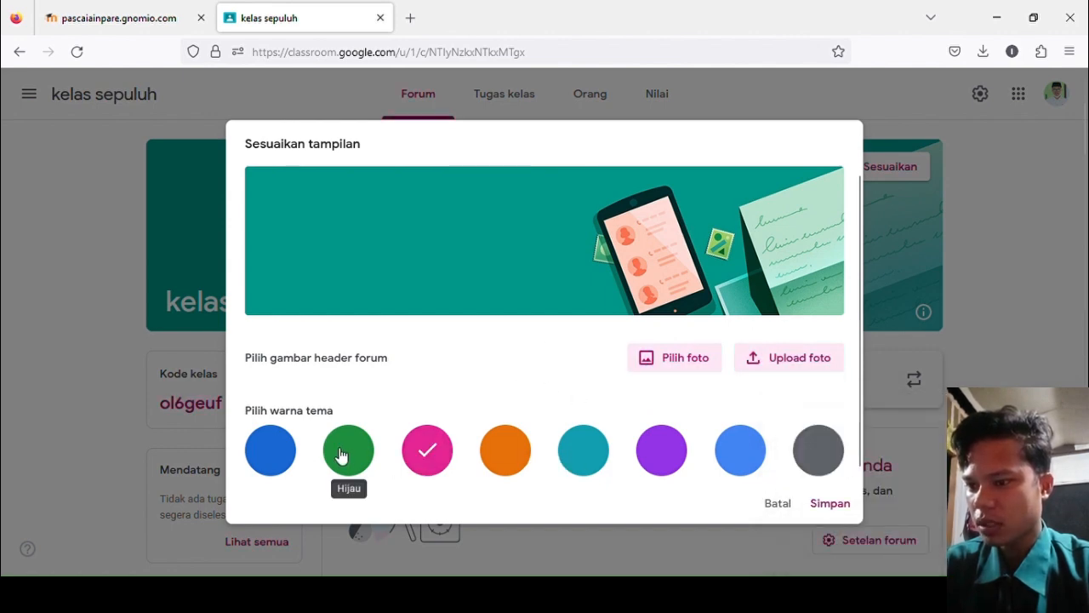
click(358, 451)
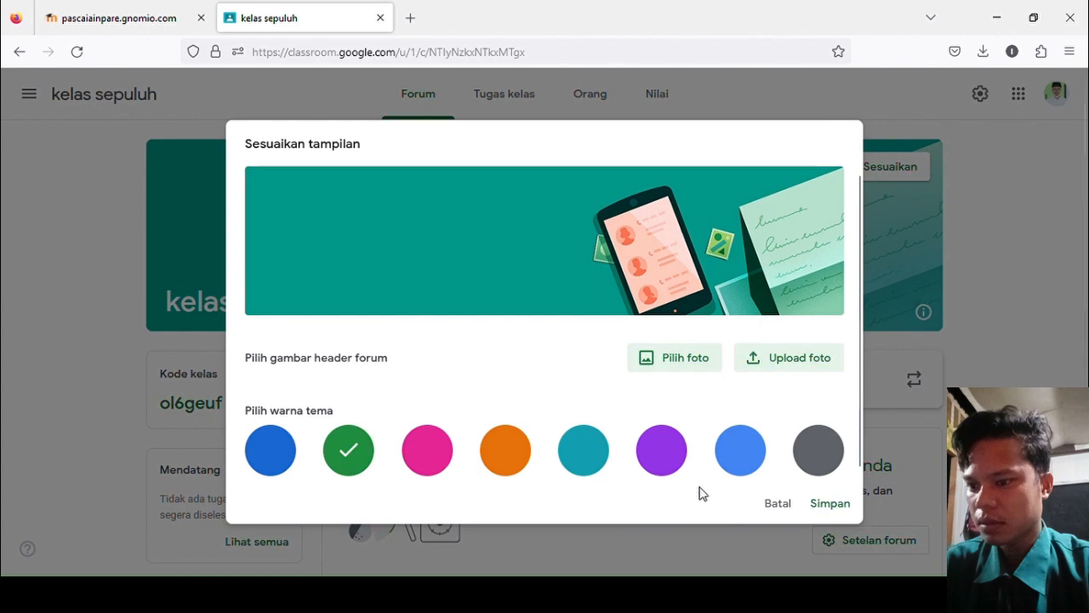
click(808, 466)
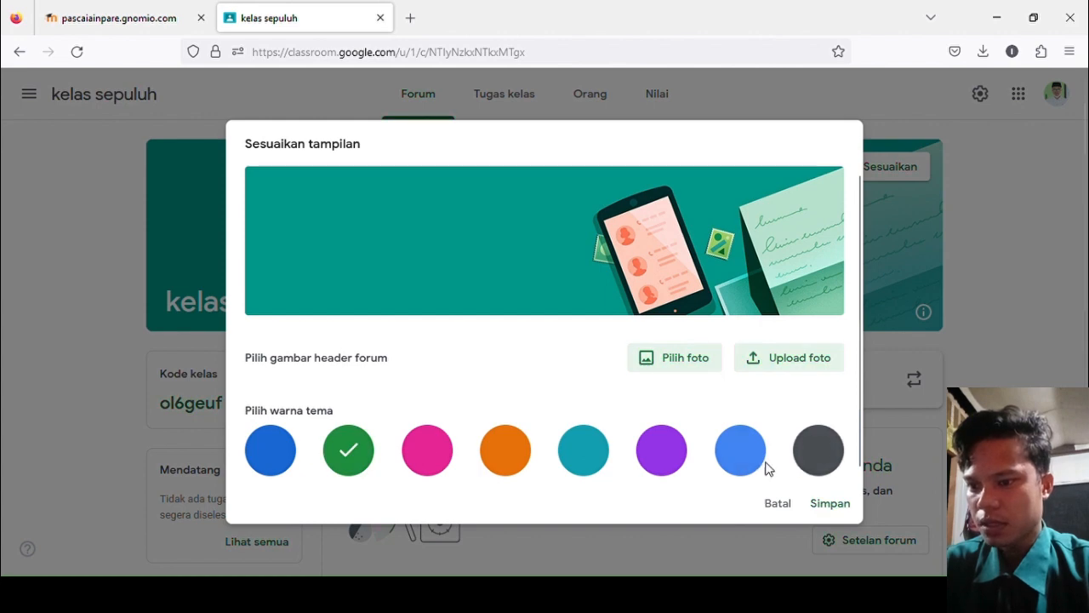
click(826, 503)
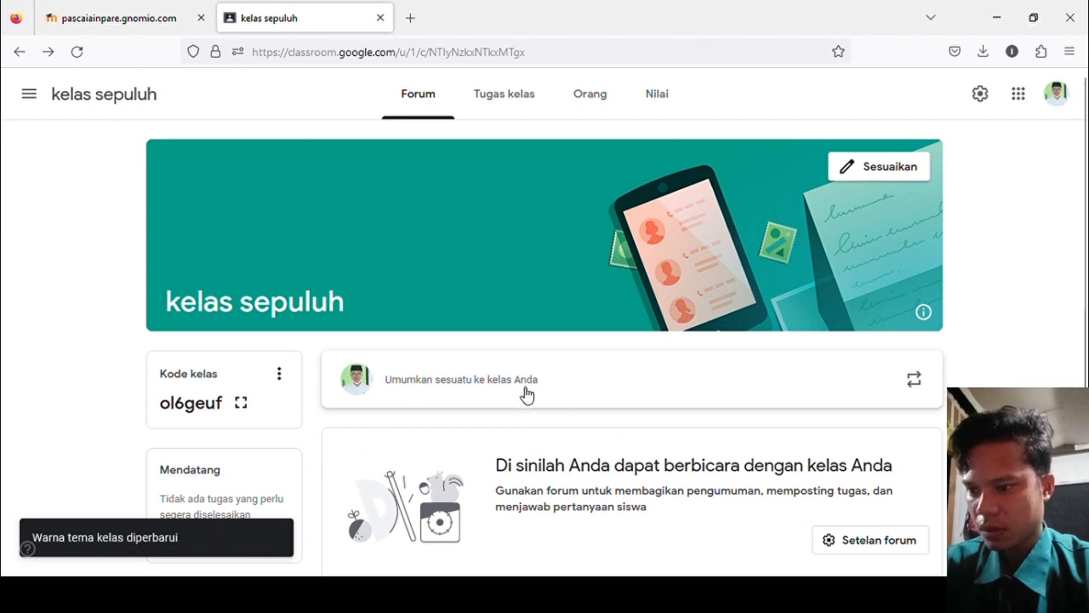
View the list of classes offered for reusing a post in the Forum, and close it.
scroll(522, 383, down, 1)
click(904, 366)
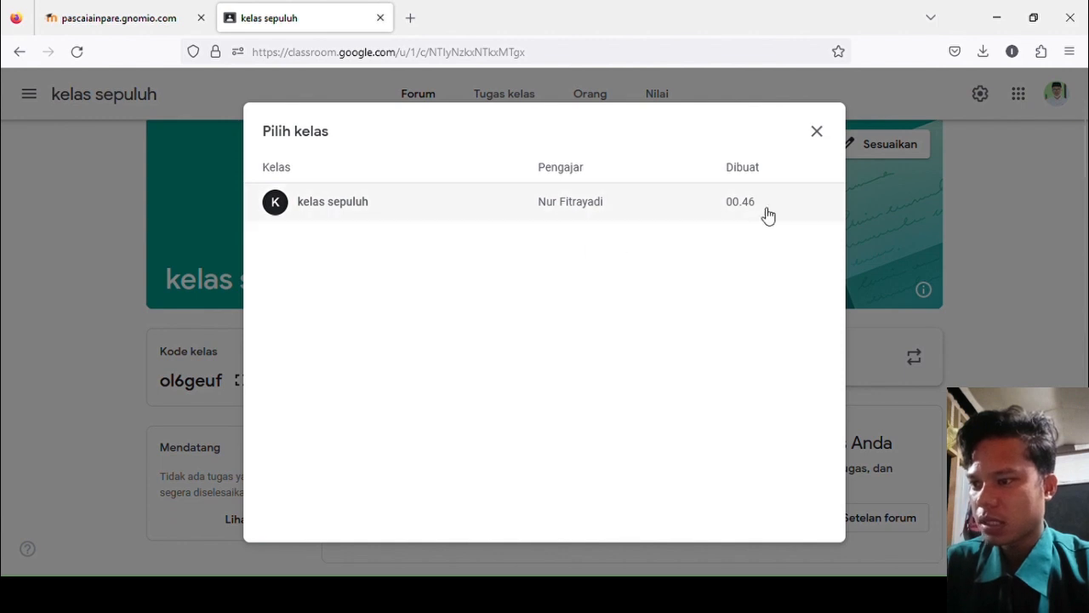
click(816, 132)
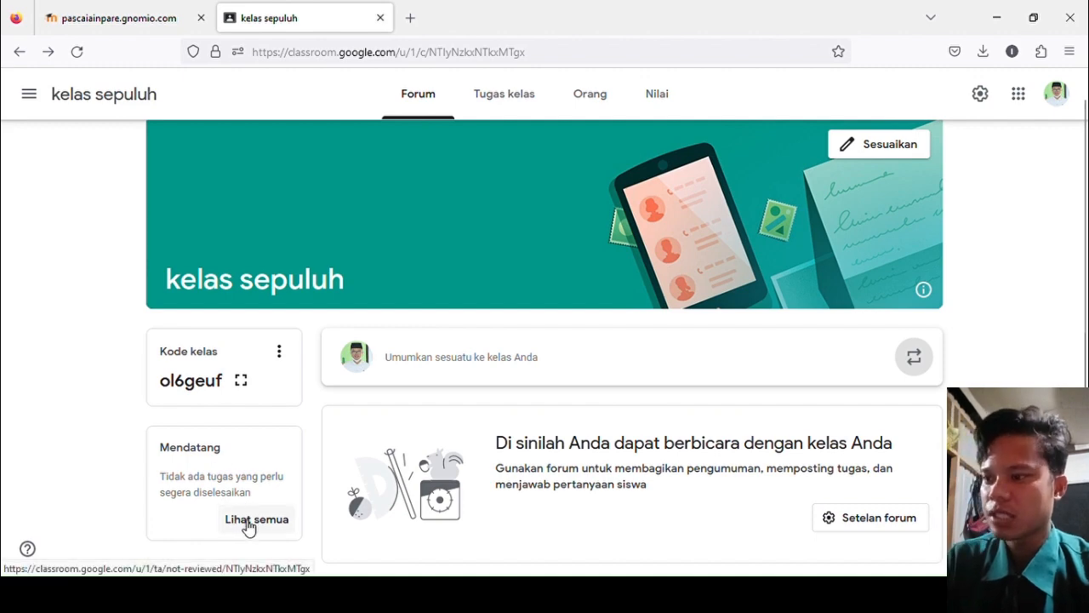
View all upcoming work to review for kelas sepuluh, check the class filter options, and return to the Forum.
click(248, 526)
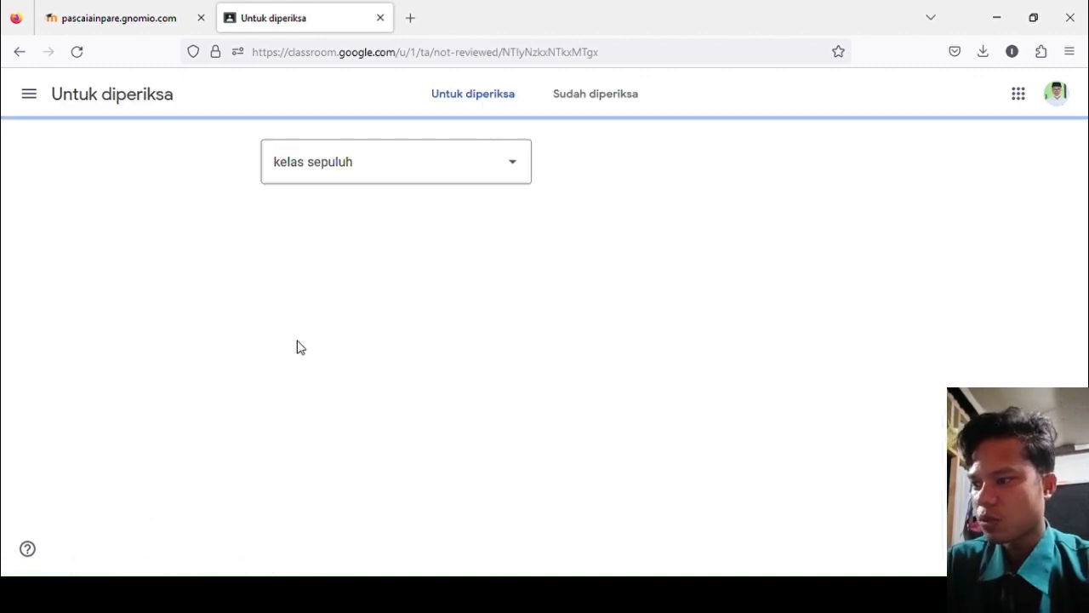
click(517, 170)
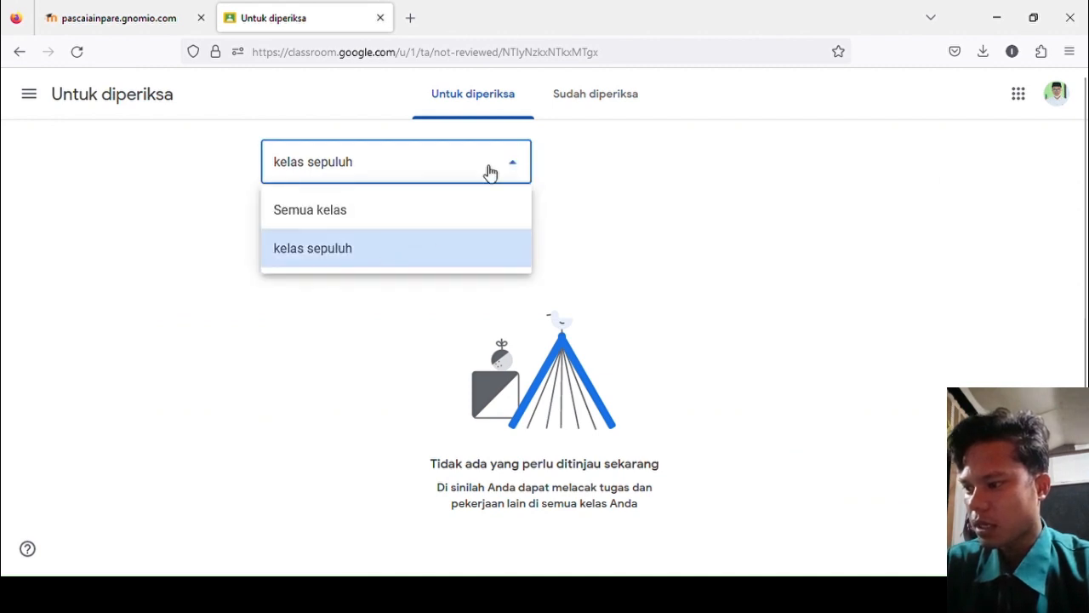
click(517, 168)
click(19, 52)
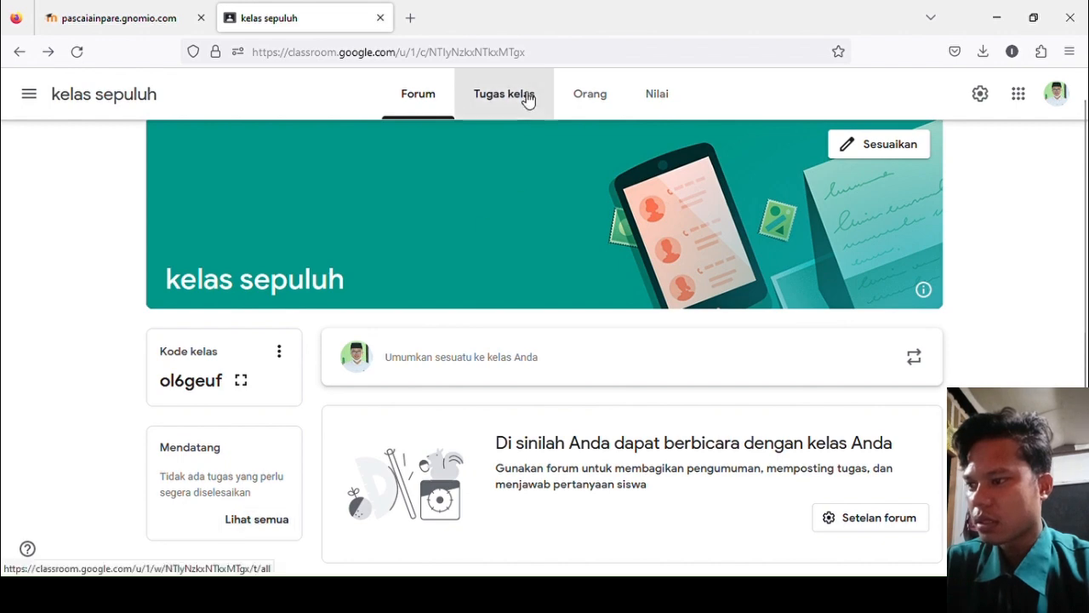
Start a new Materi post on the Tugas kelas page and dismiss the posting tip.
click(526, 97)
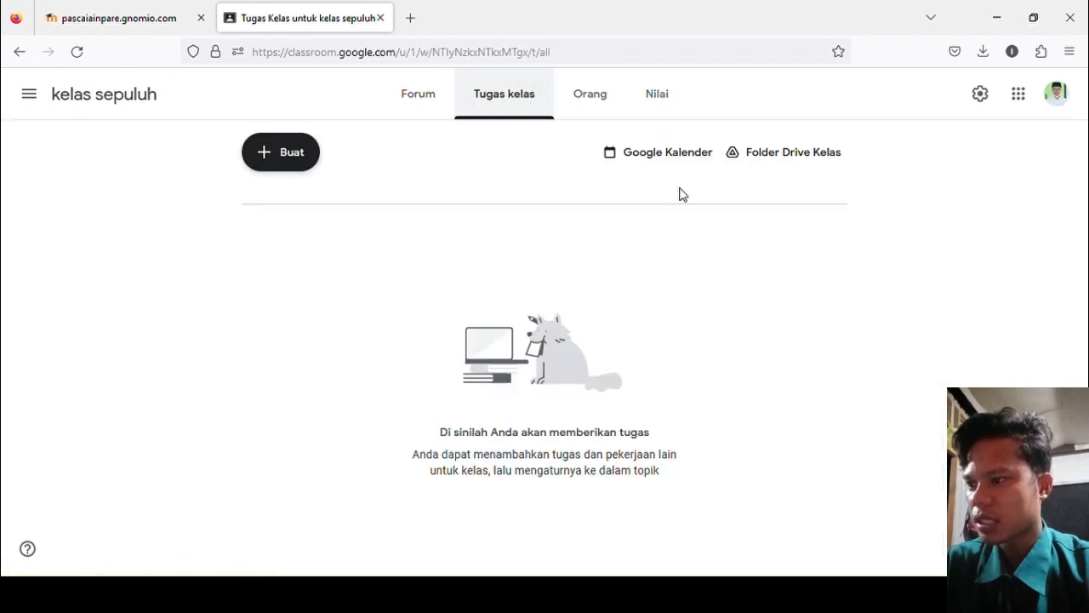
click(278, 168)
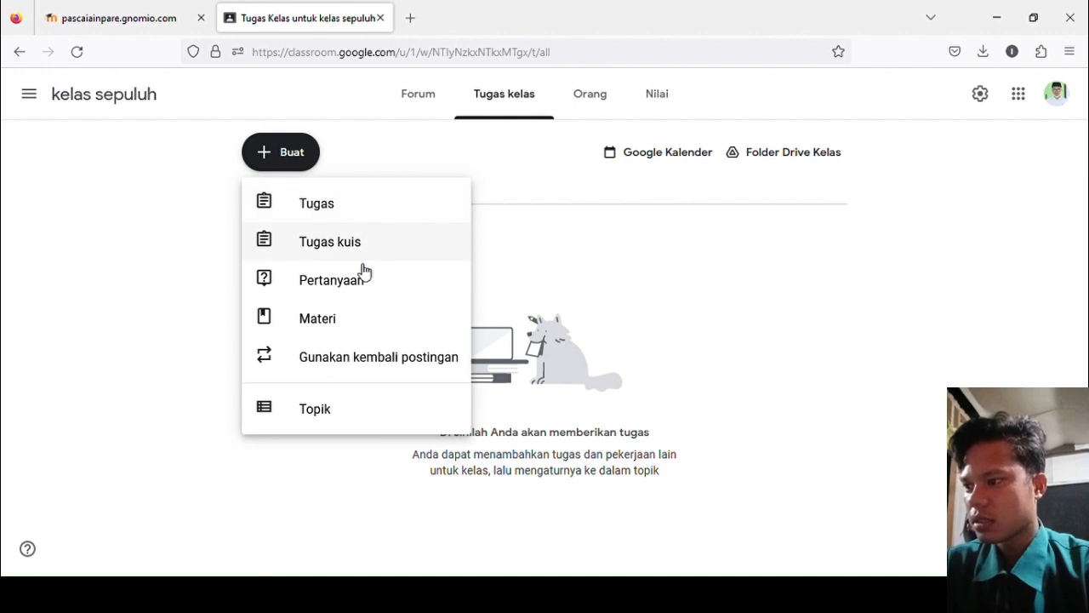
click(355, 329)
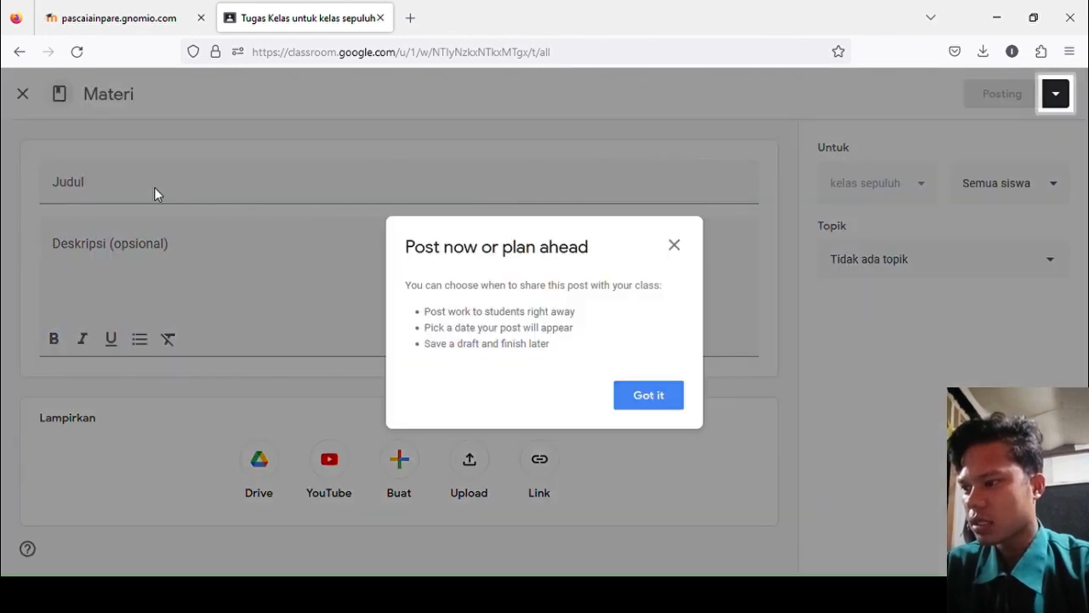
click(674, 245)
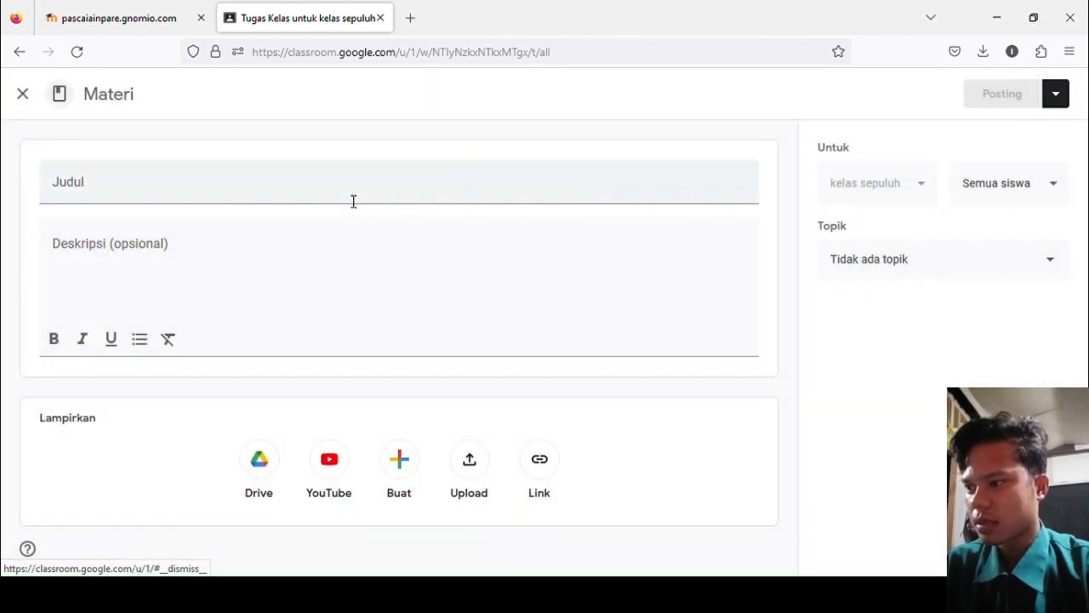
Title the material "dakwah nabi muhammad saw di makkah".
click(353, 200)
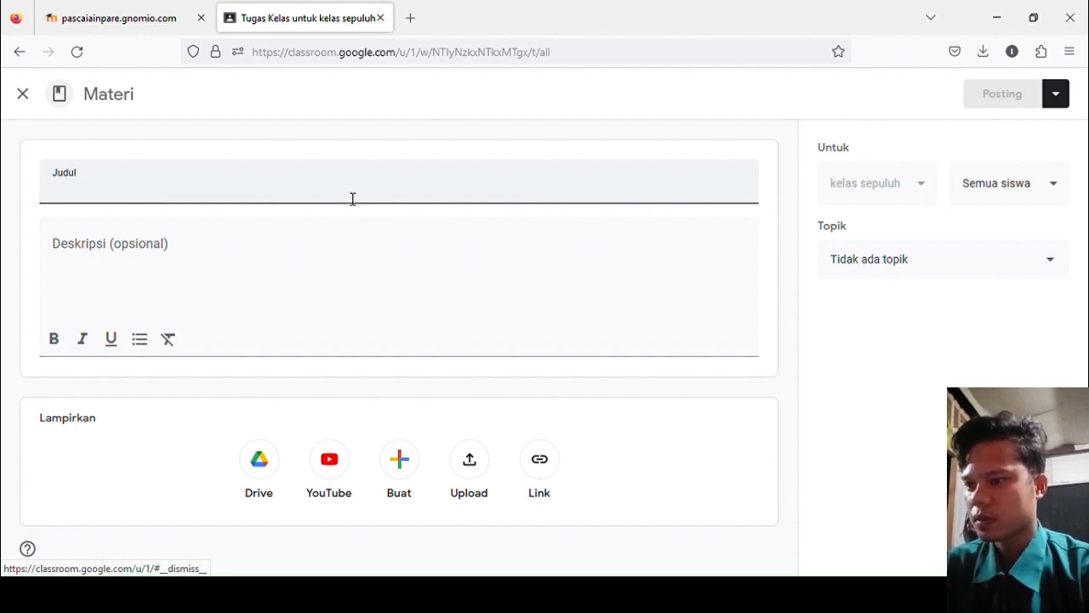
text(da)
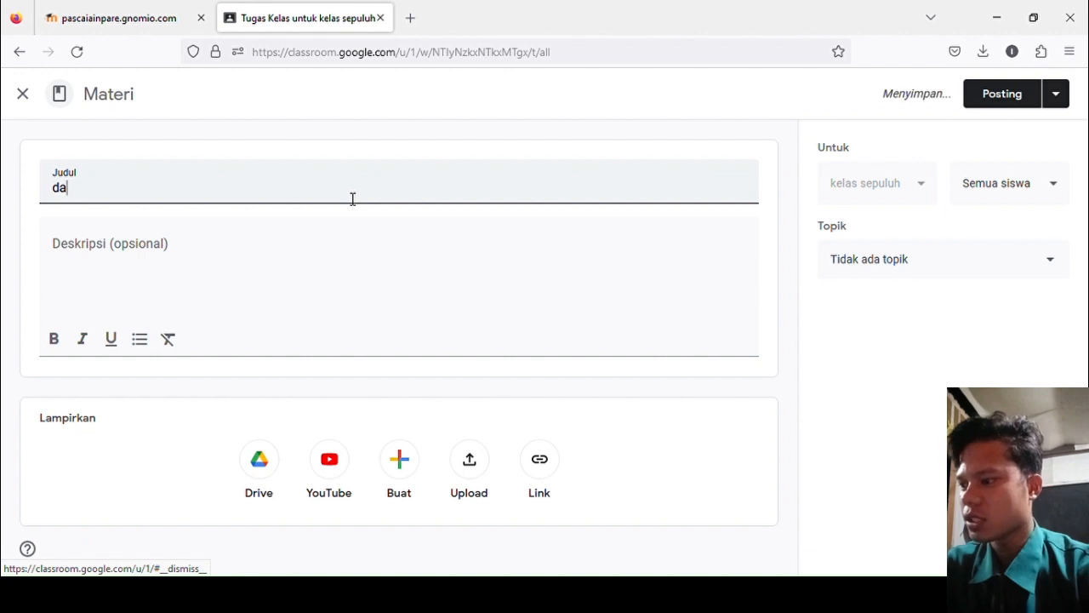
text(kwah nab)
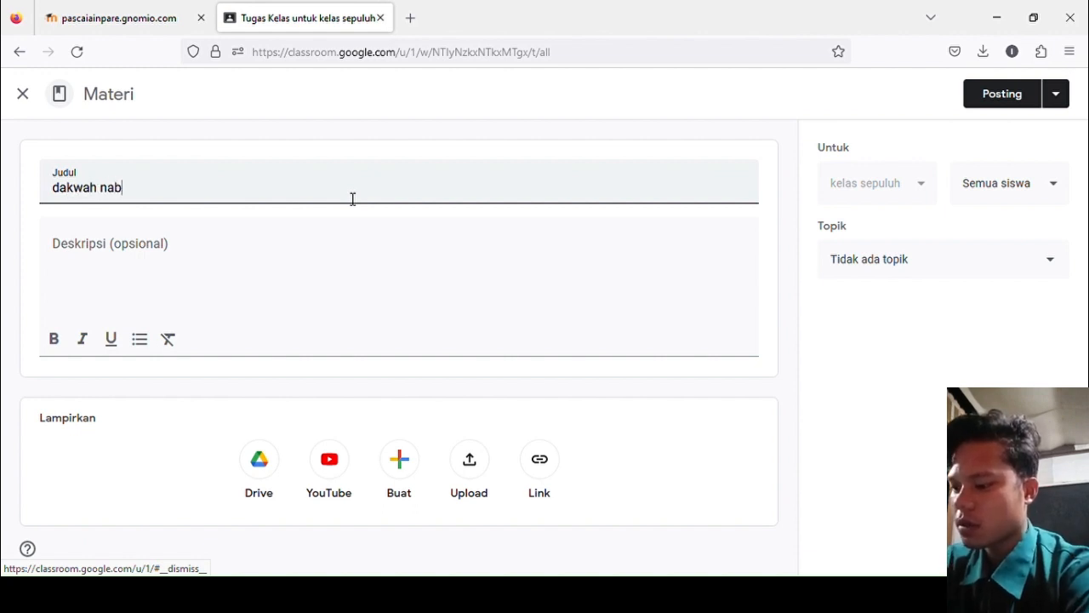
text(i muham)
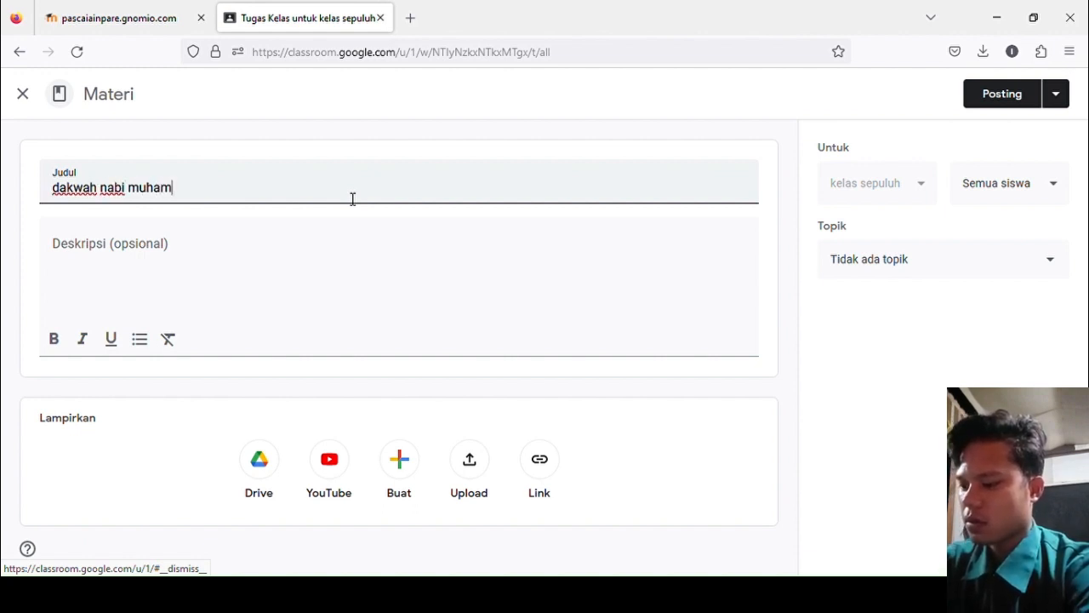
text(mad s)
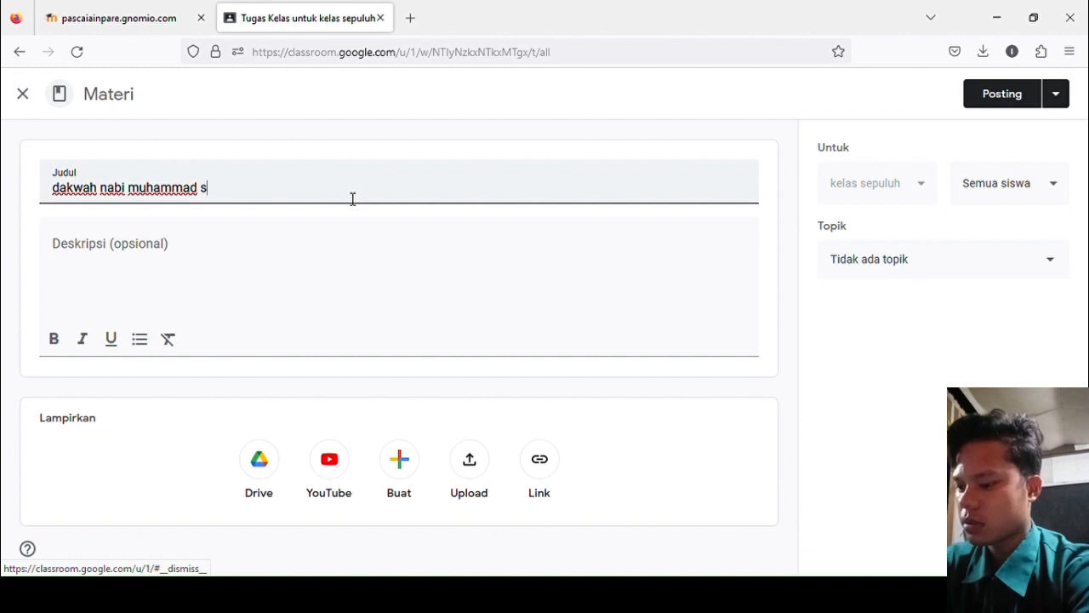
text(aw di)
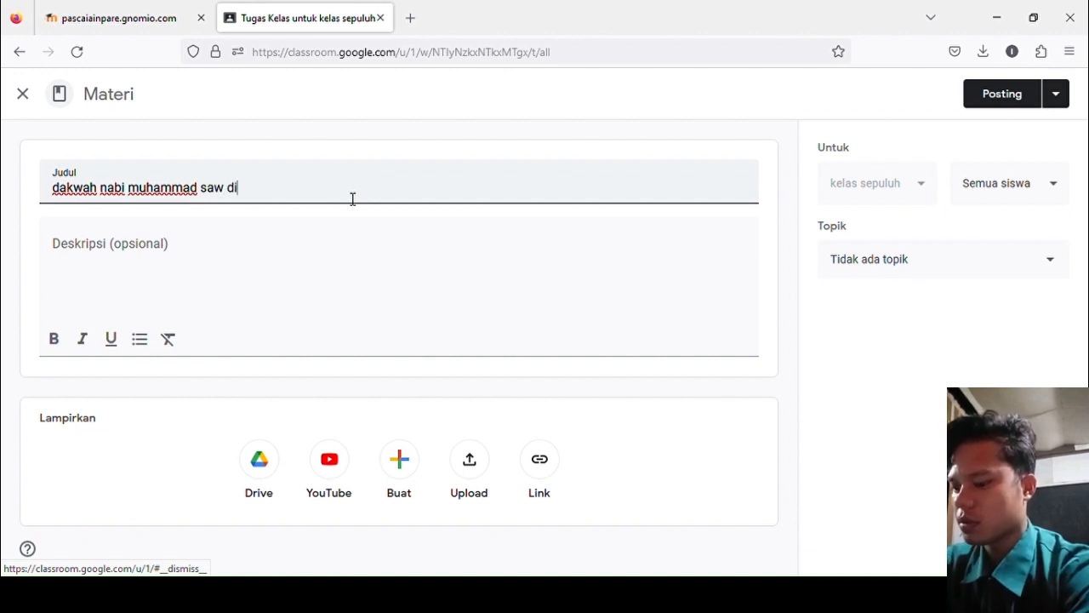
text( makkah)
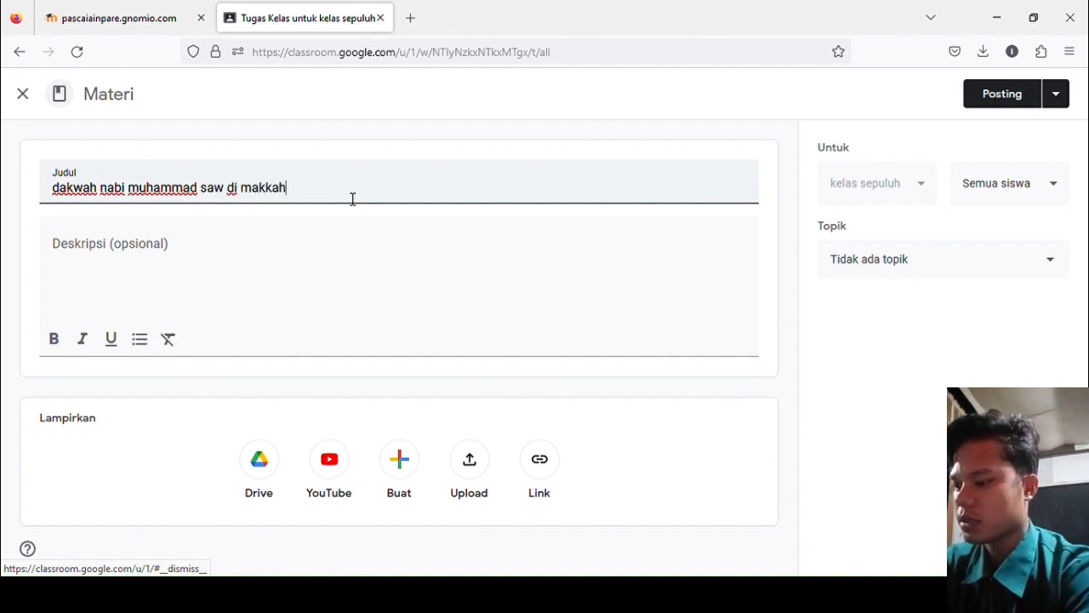
Enter "A. dakwah secara sembunyi sembunyi" as the first line of the material's description.
click(204, 250)
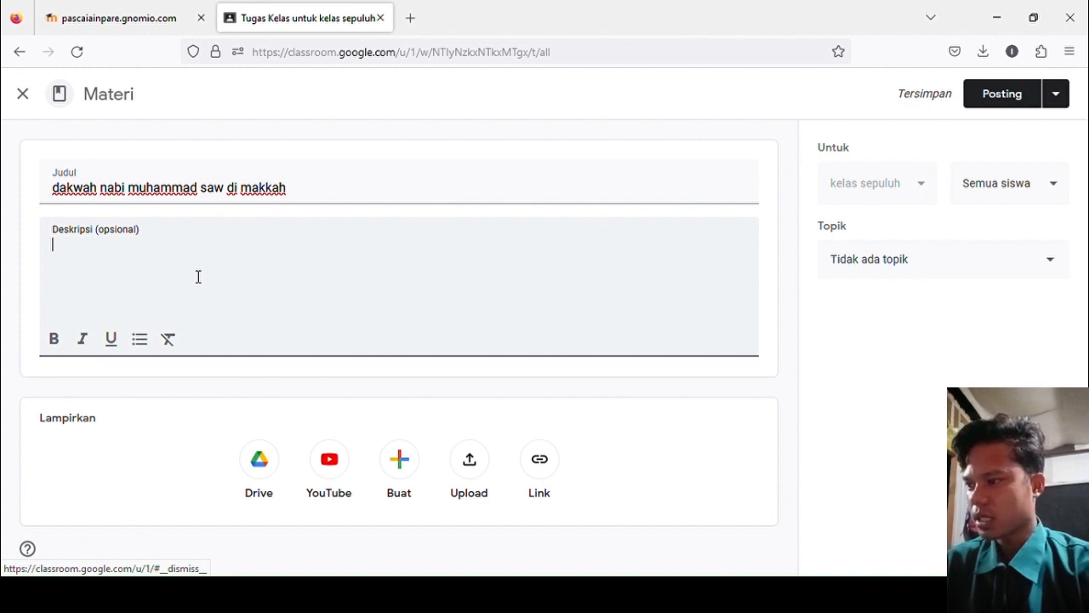
text(A)
key(BackSpace)
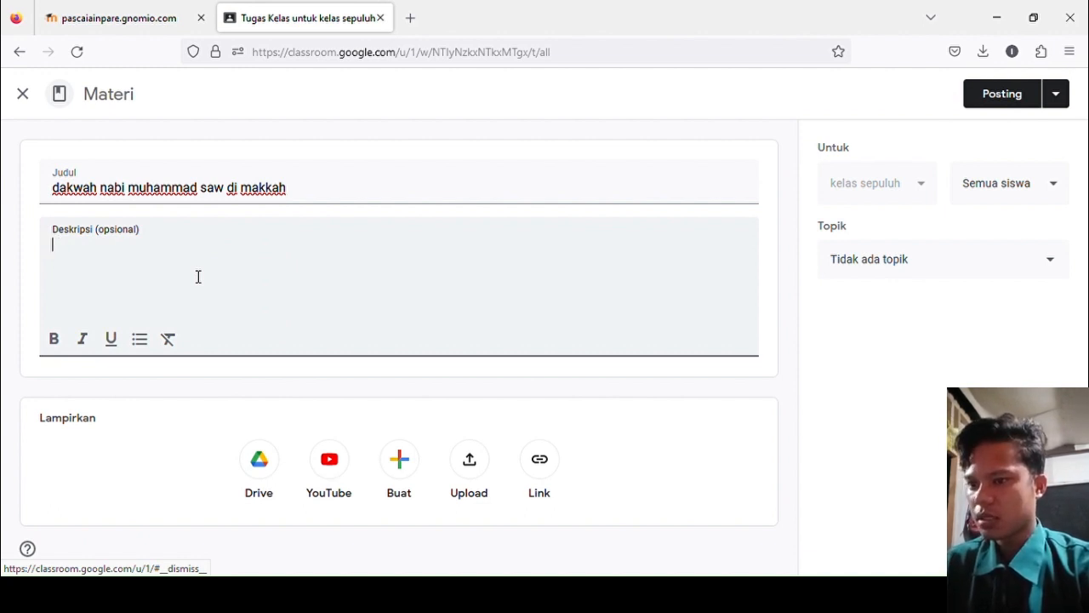
text(A. dal)
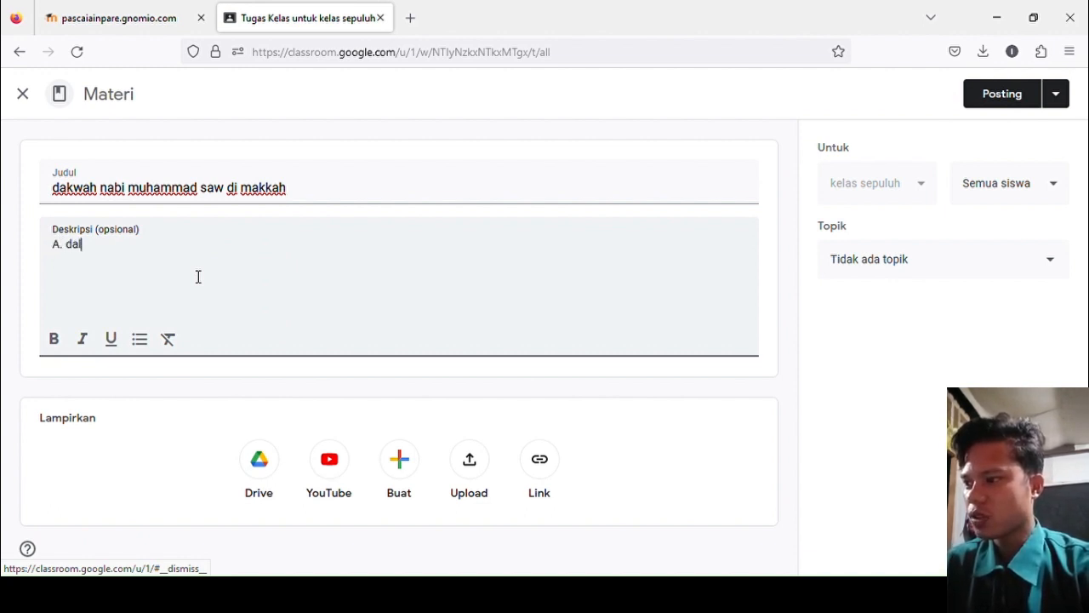
key(BackSpace)
text(kwa)
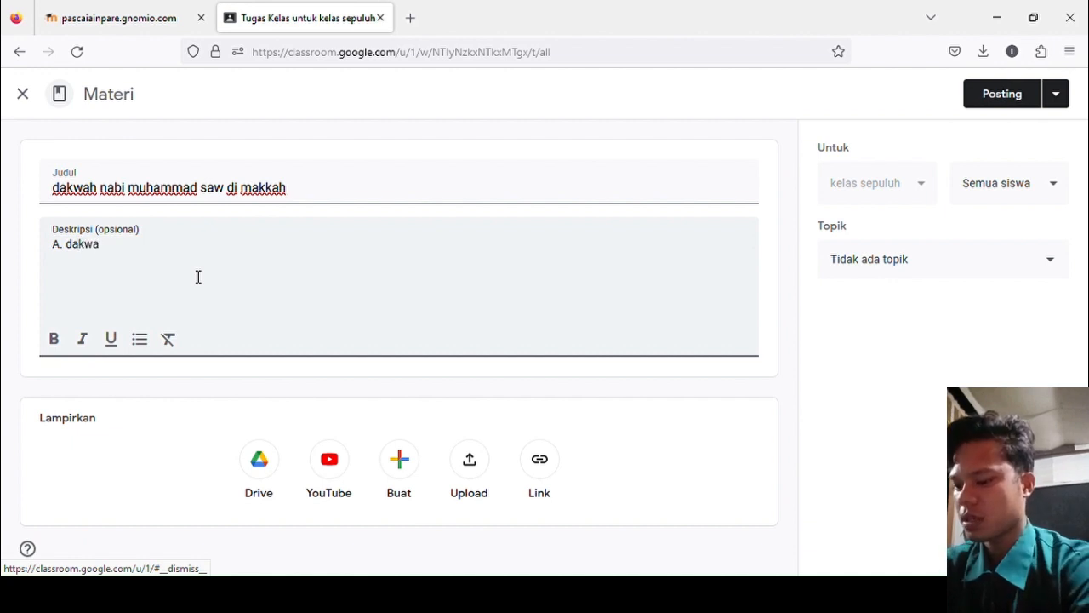
text(h secara)
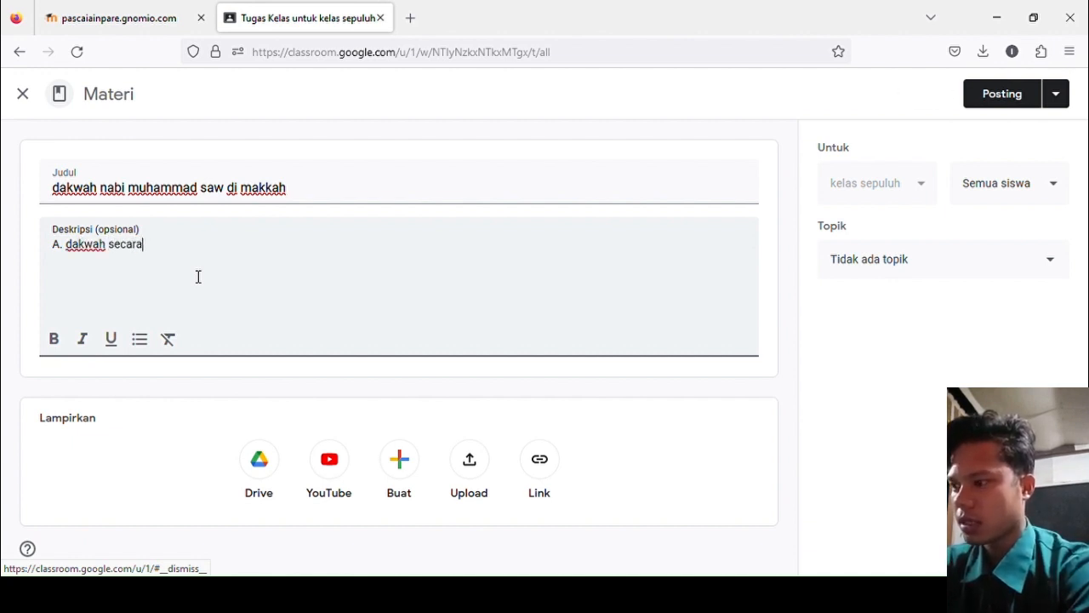
text( sembu)
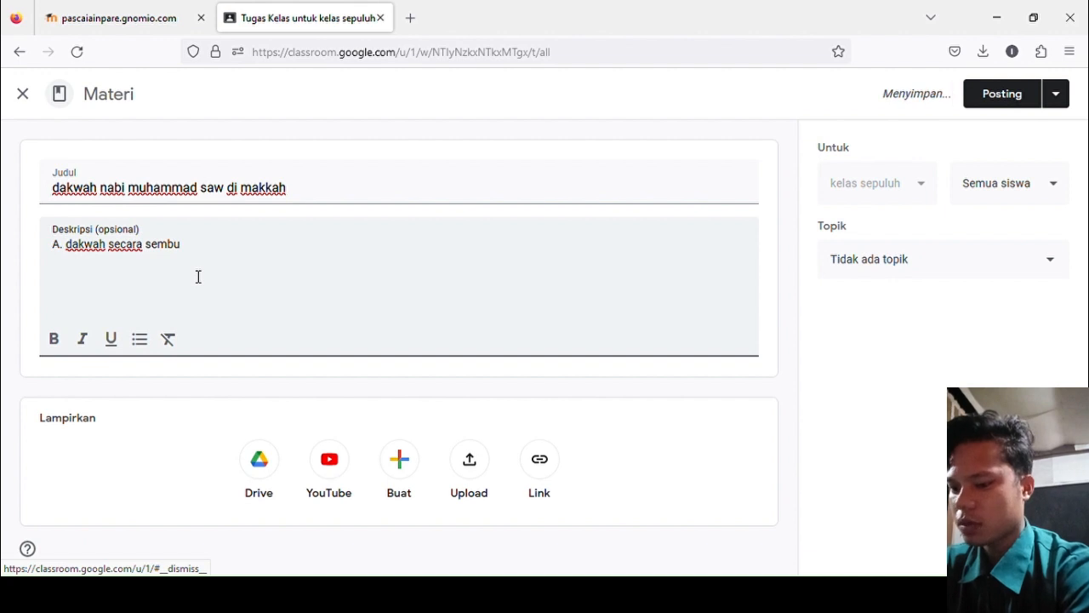
text(nyi semb)
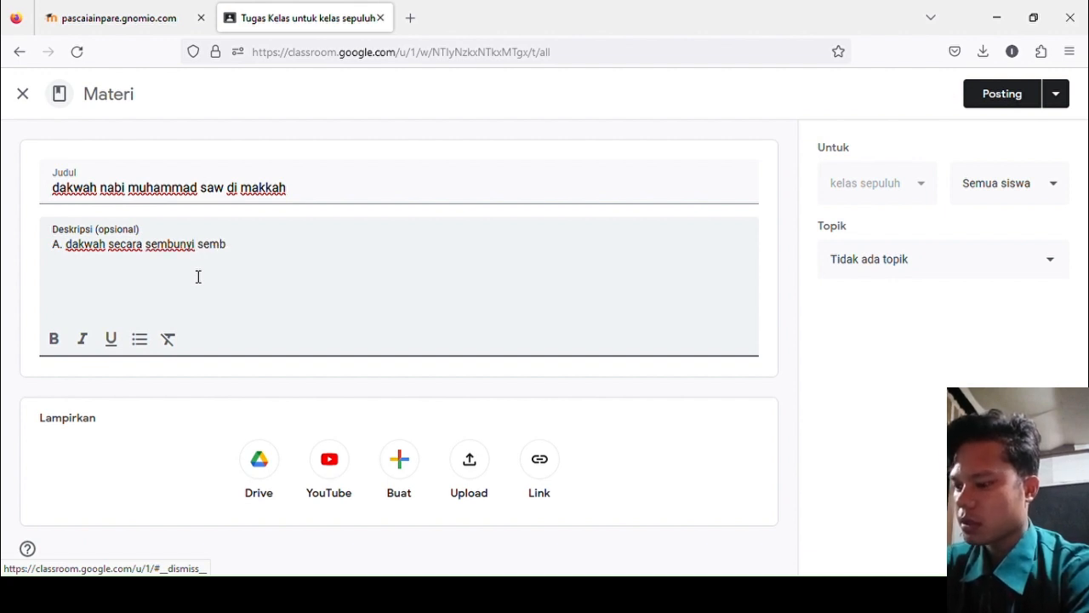
text(unyi)
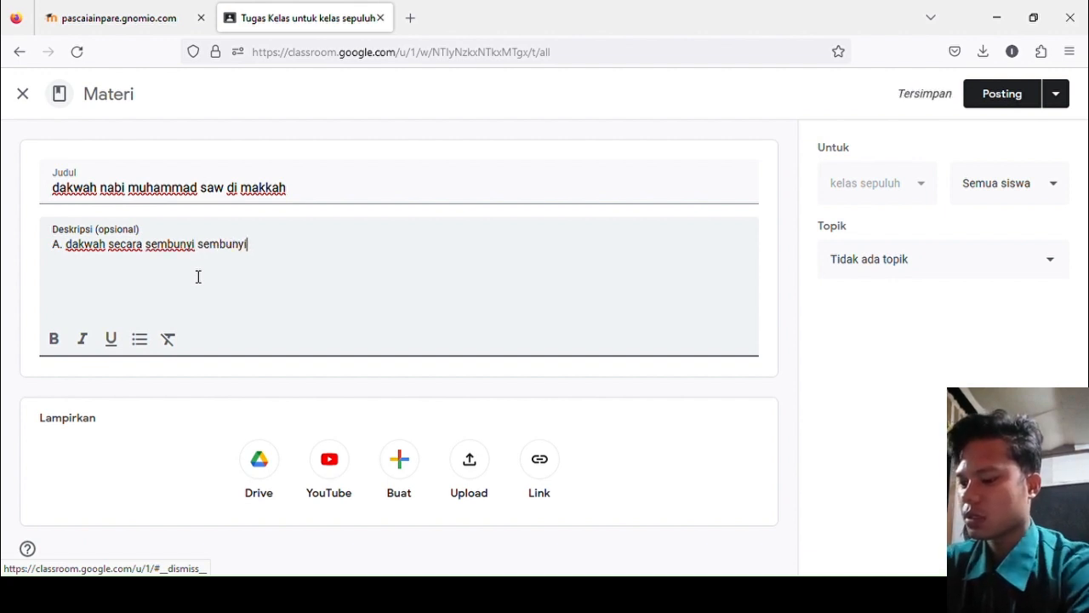
Add a second description line reading "b. proses perjalanan dakwah nabi muhammad saw".
key(Return)
text(b.)
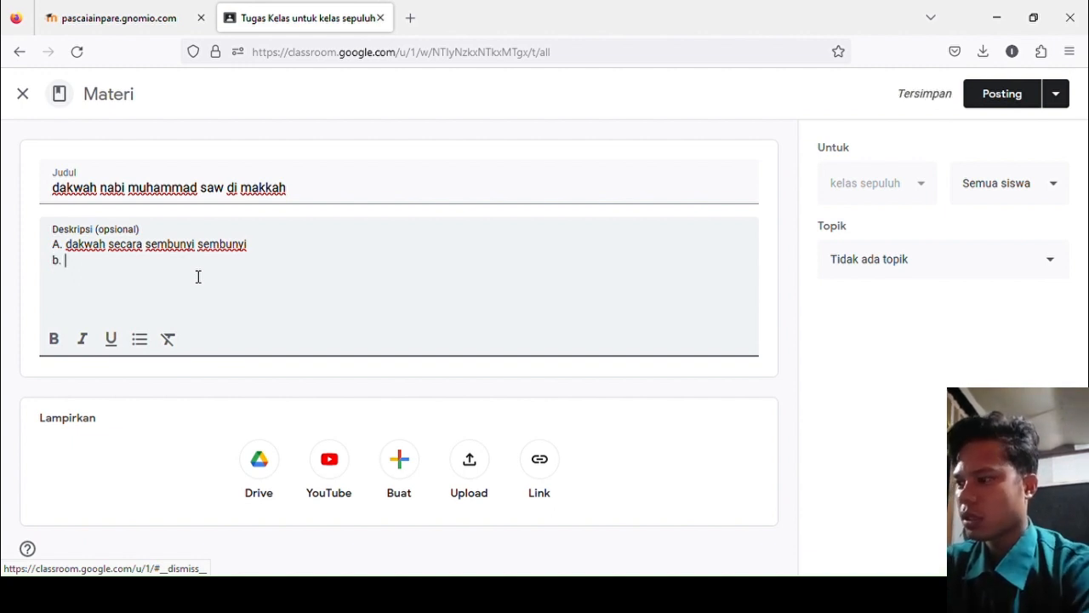
text( dakwah)
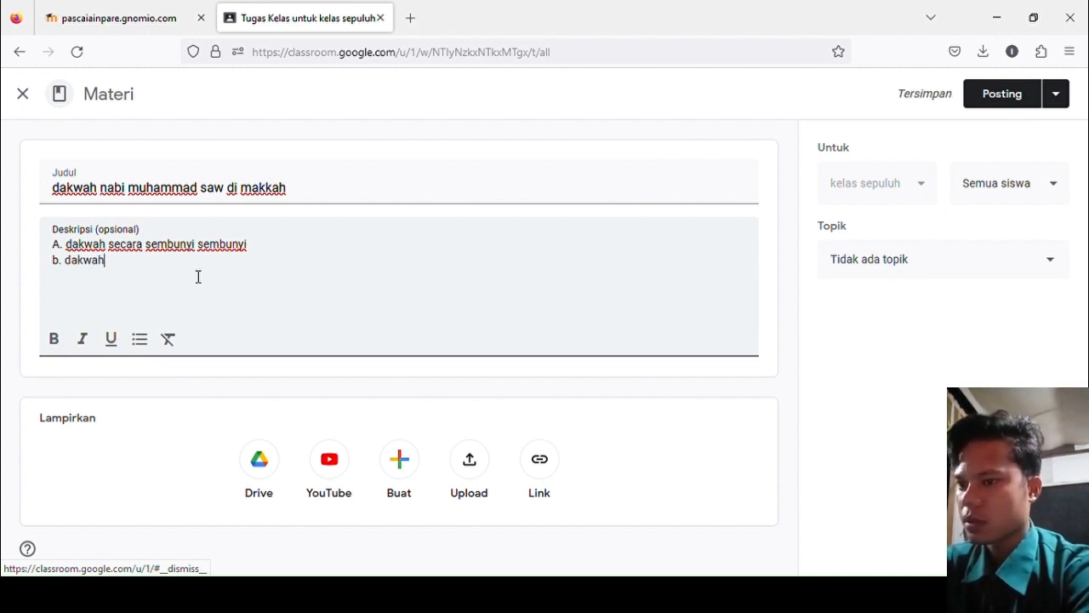
key(BackSpace)
key(BackSpace)
key(BackSpace)
key(BackSpace)
key(BackSpace)
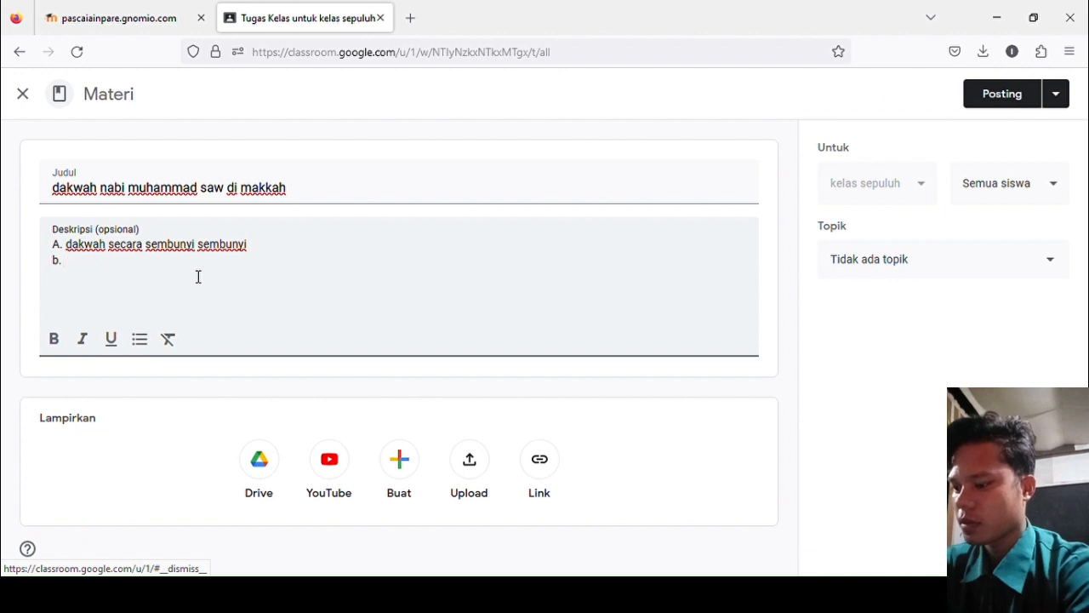
text(proses)
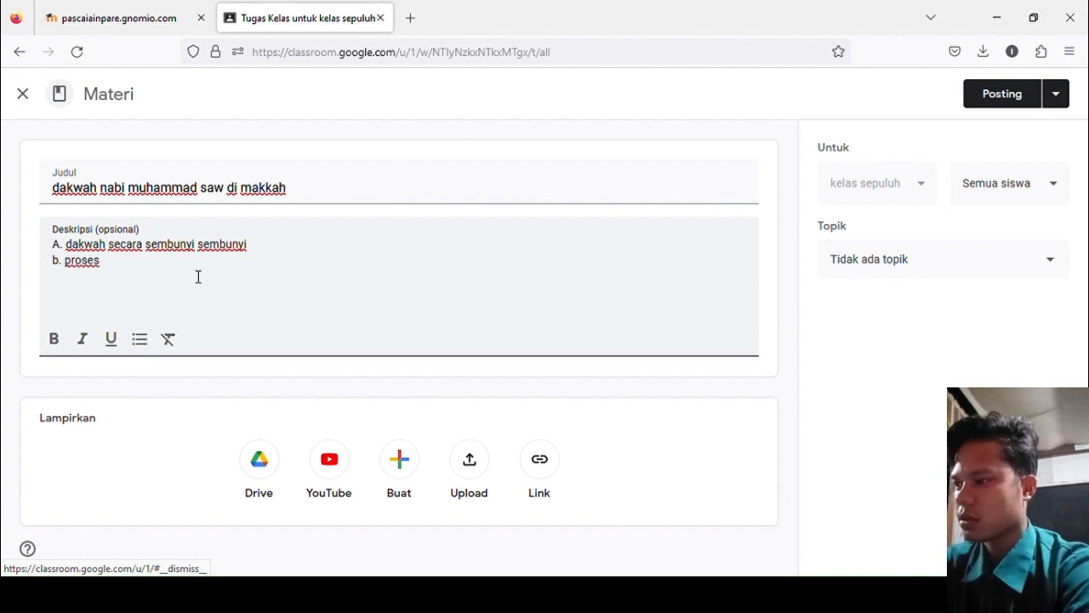
text( perla)
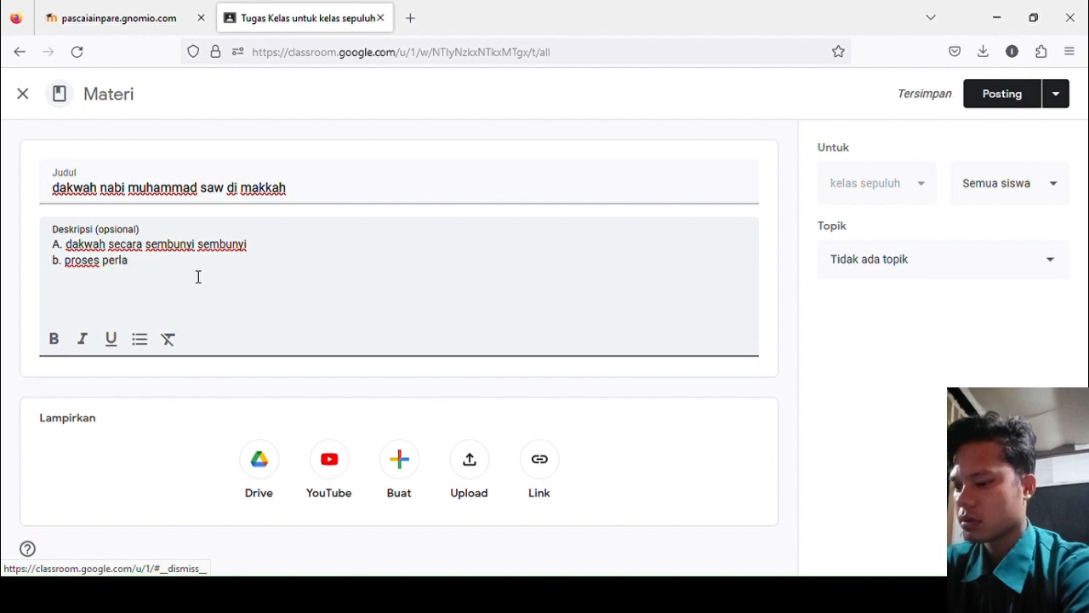
key(BackSpace)
key(BackSpace)
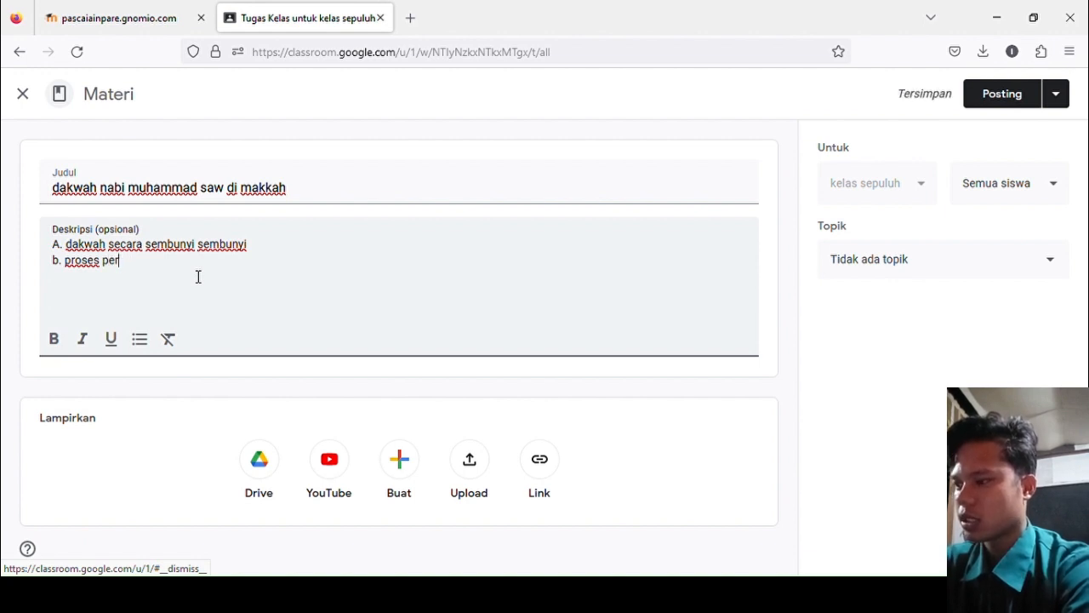
text(jalanan)
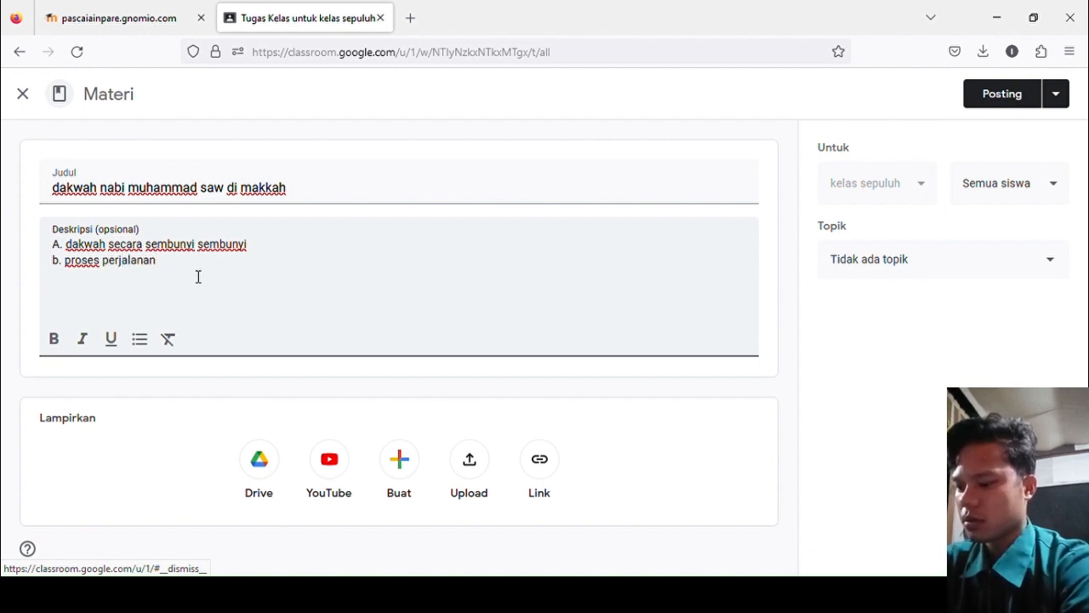
text( dakwah)
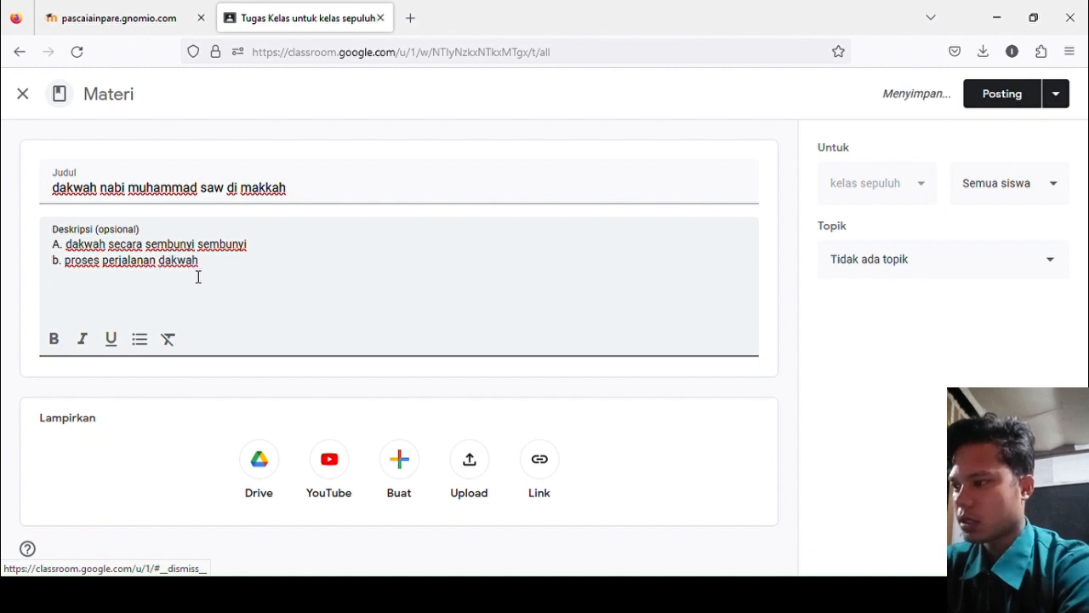
text( nabi muham)
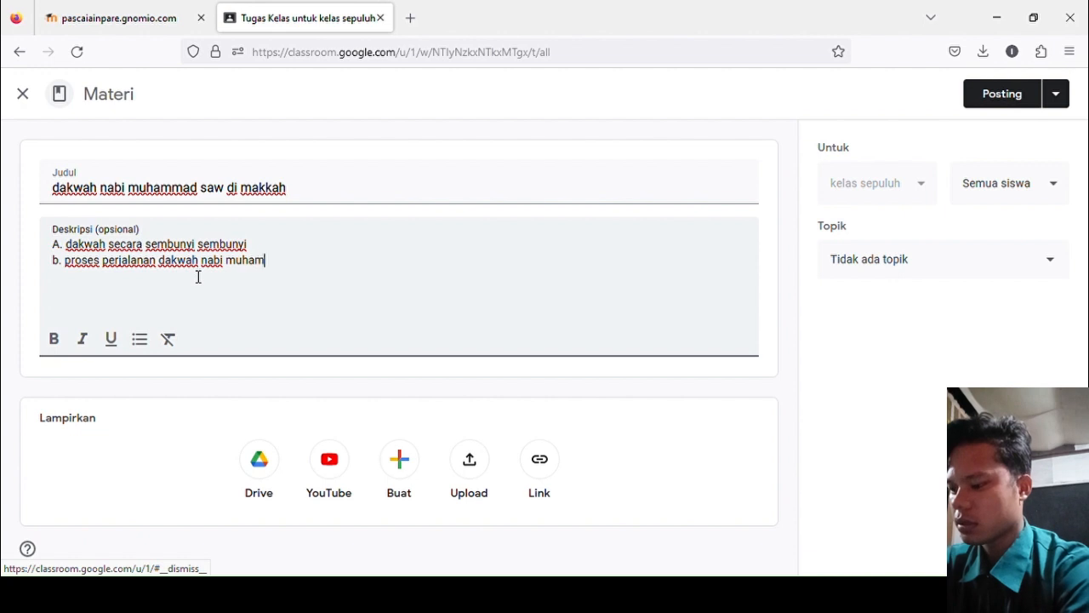
text(ma)
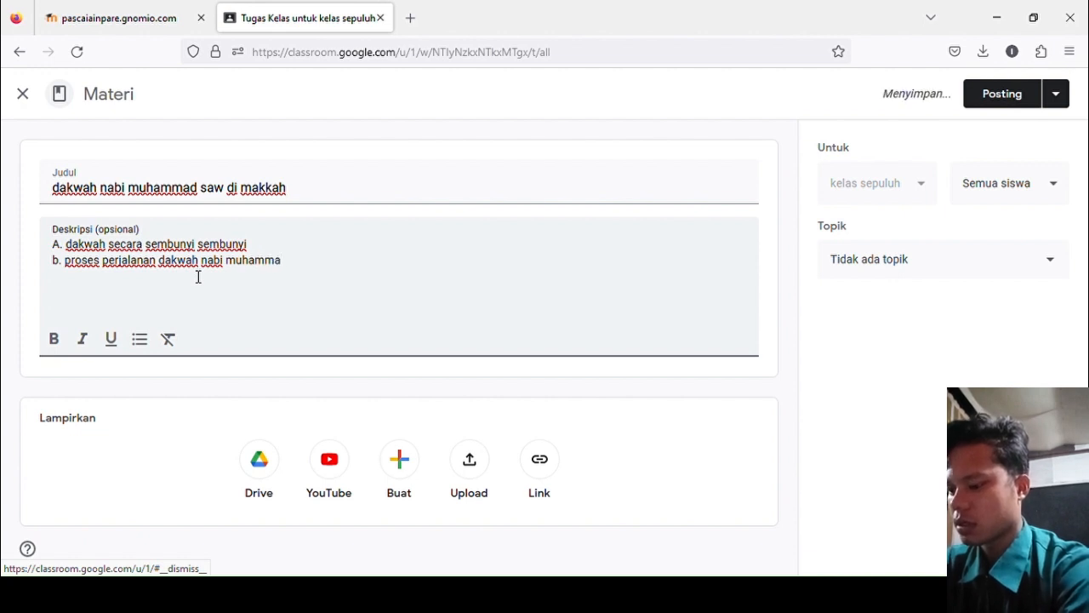
text(d swa)
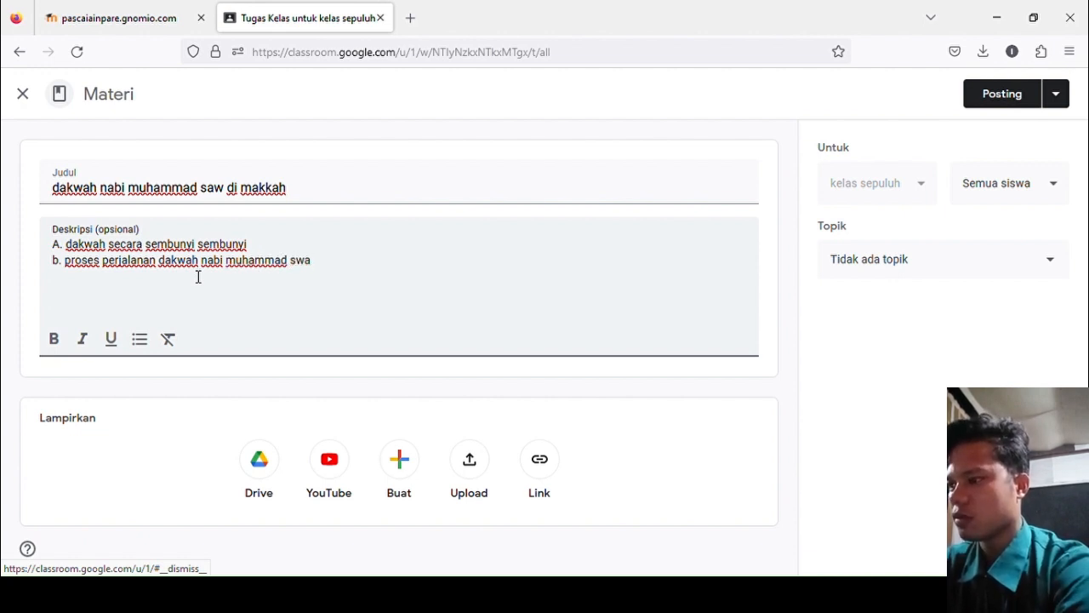
key(BackSpace)
key(BackSpace)
text(a)
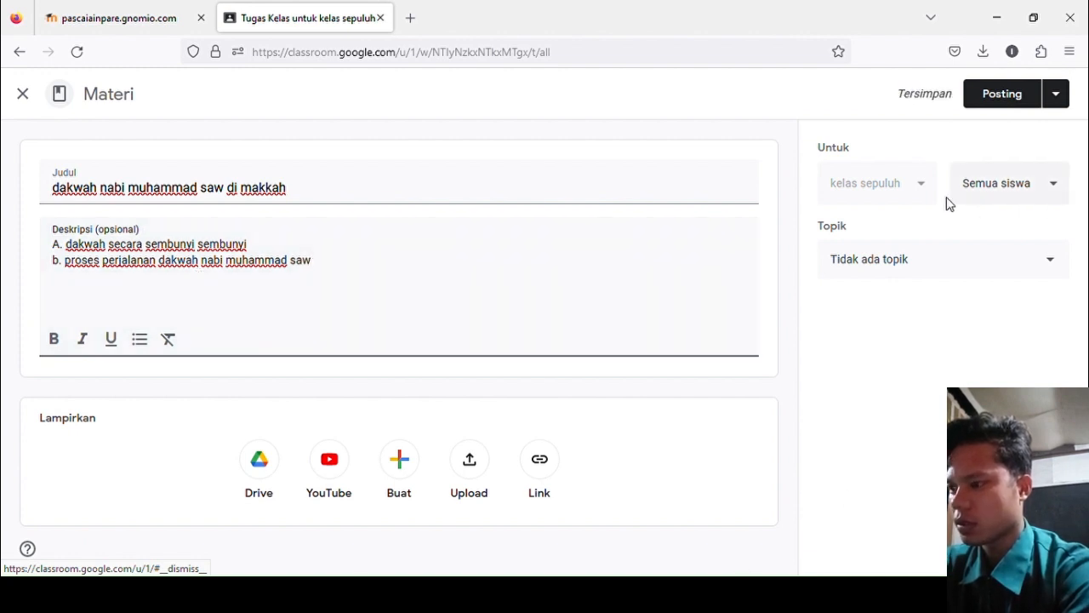
Choose to create a new topic for the material.
click(1059, 264)
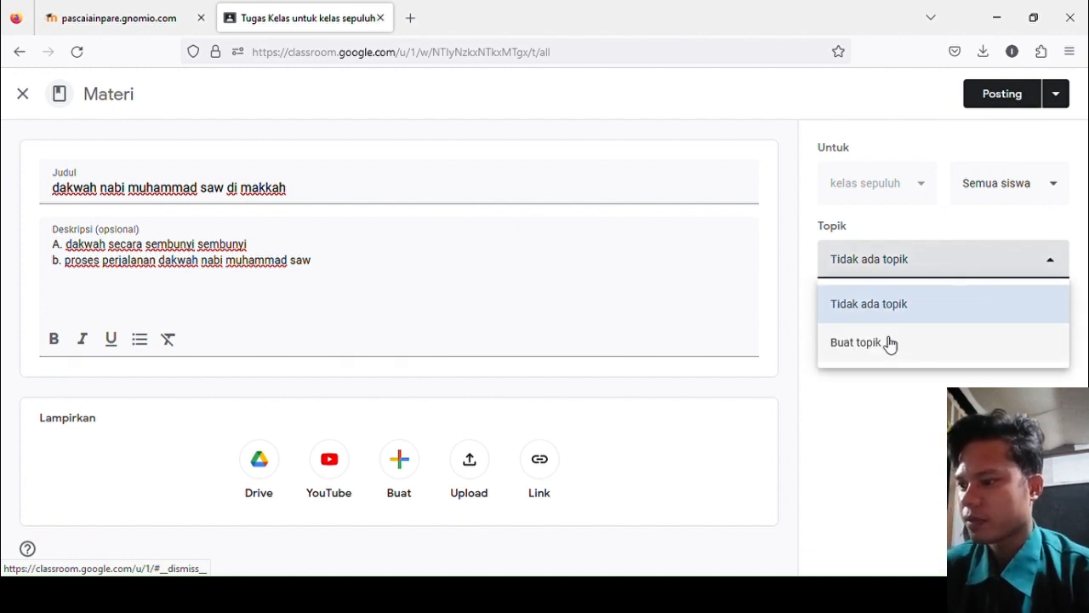
click(882, 343)
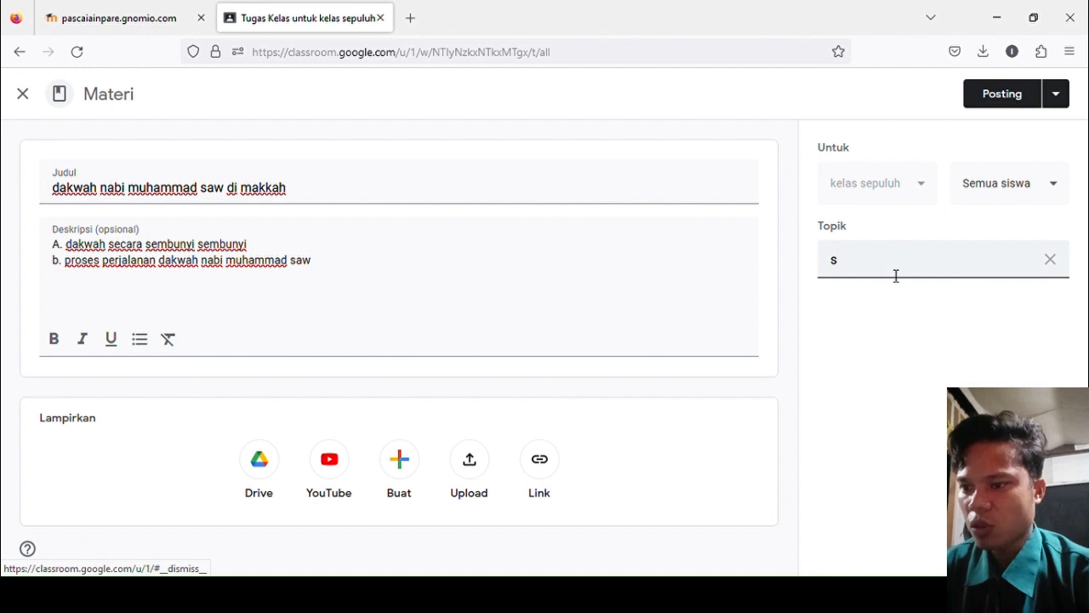
text(smes)
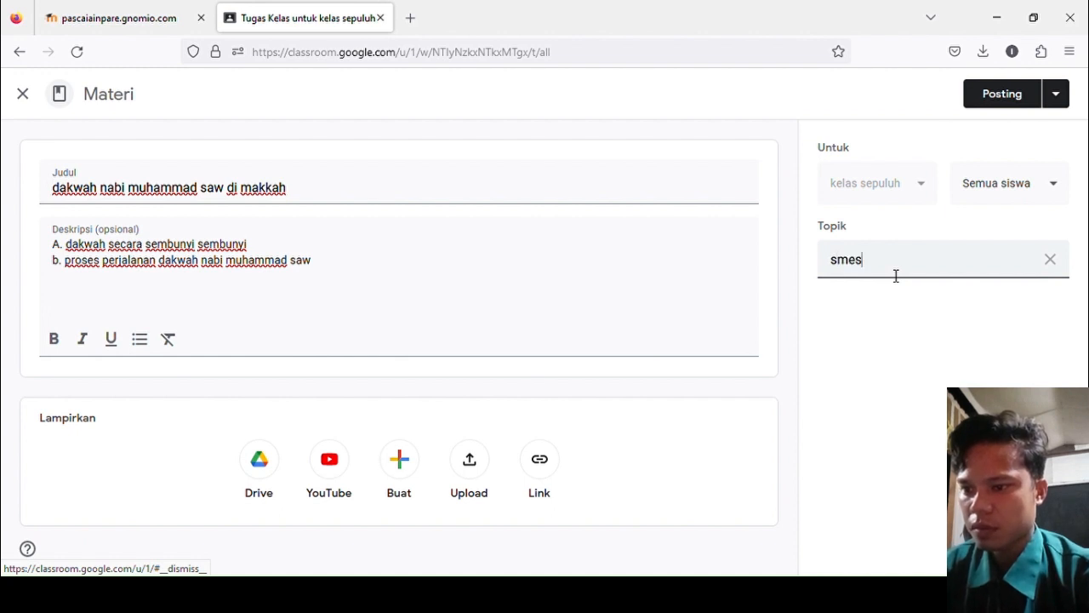
key(BackSpace)
key(BackSpace)
key(BackSpace)
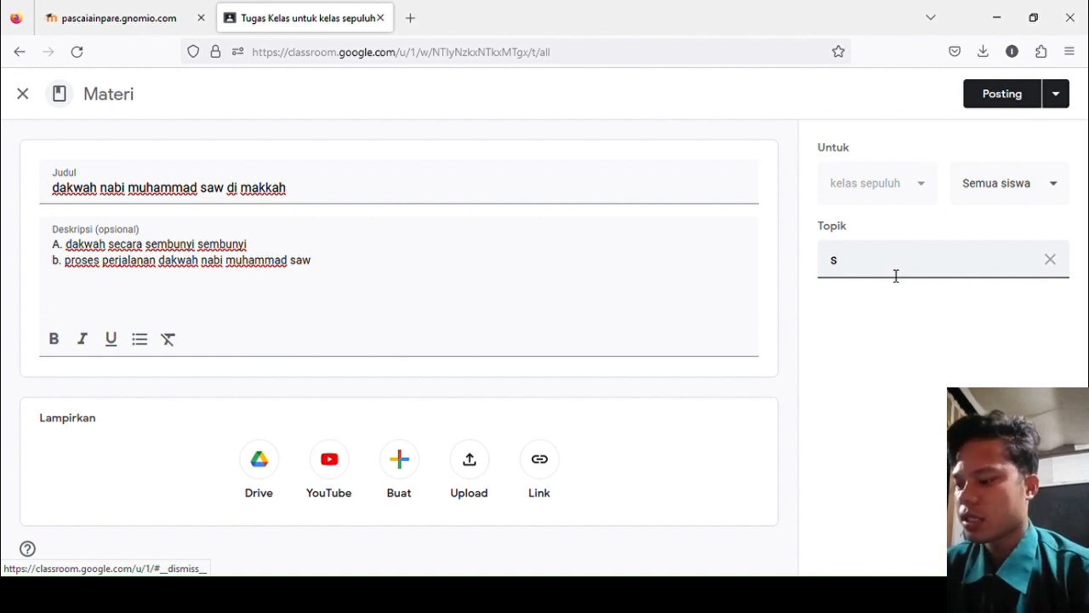
text(semese)
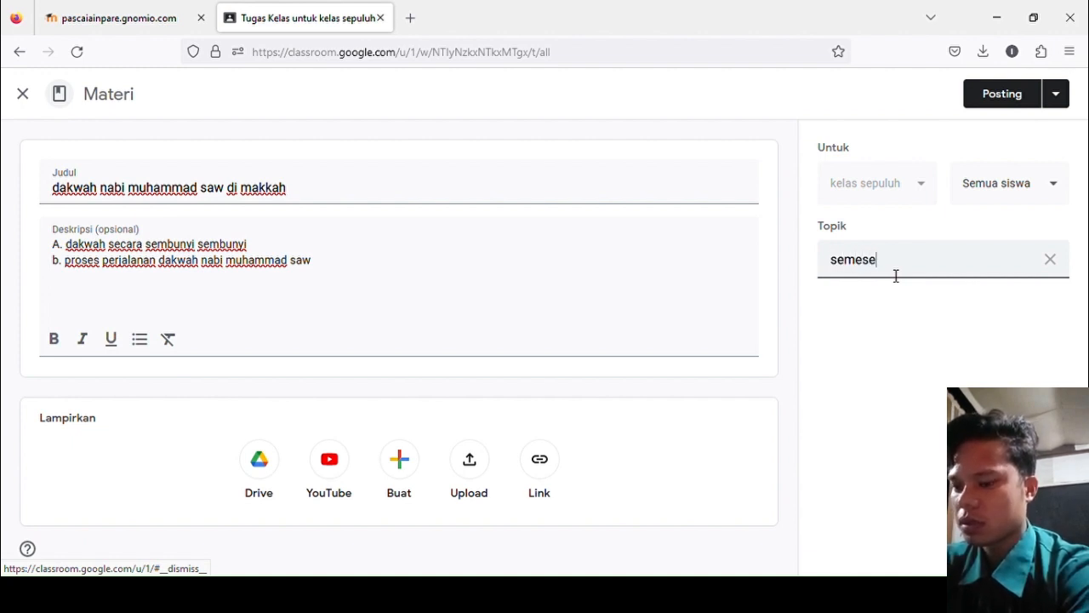
key(BackSpace)
key(BackSpace)
key(BackSpace)
key(BackSpace)
key(BackSpace)
Name the material's new topic "materi ajar semester ganjil".
text(m)
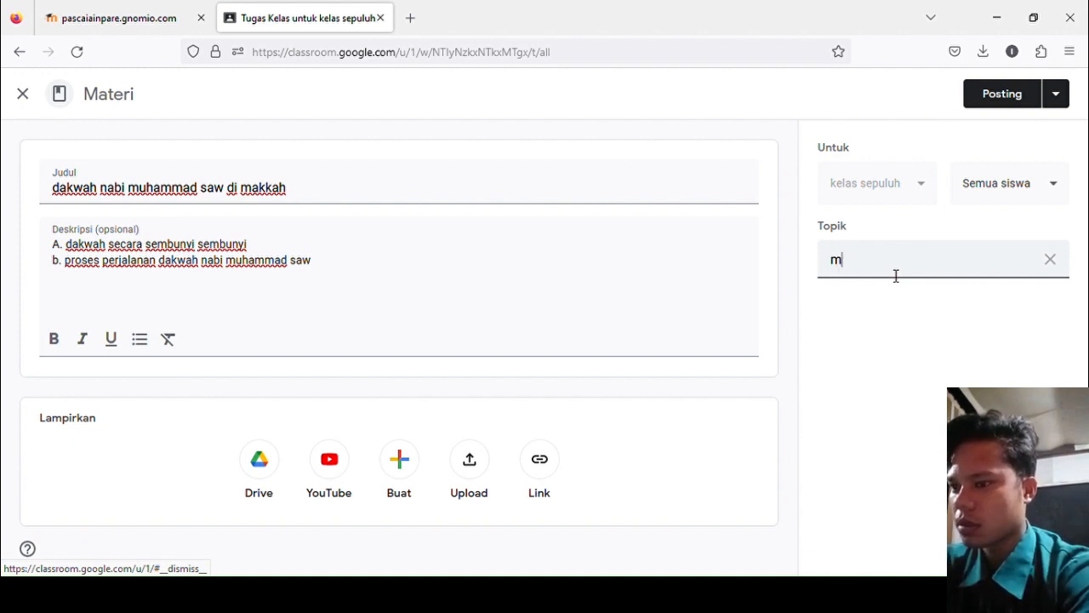
text(ateri a)
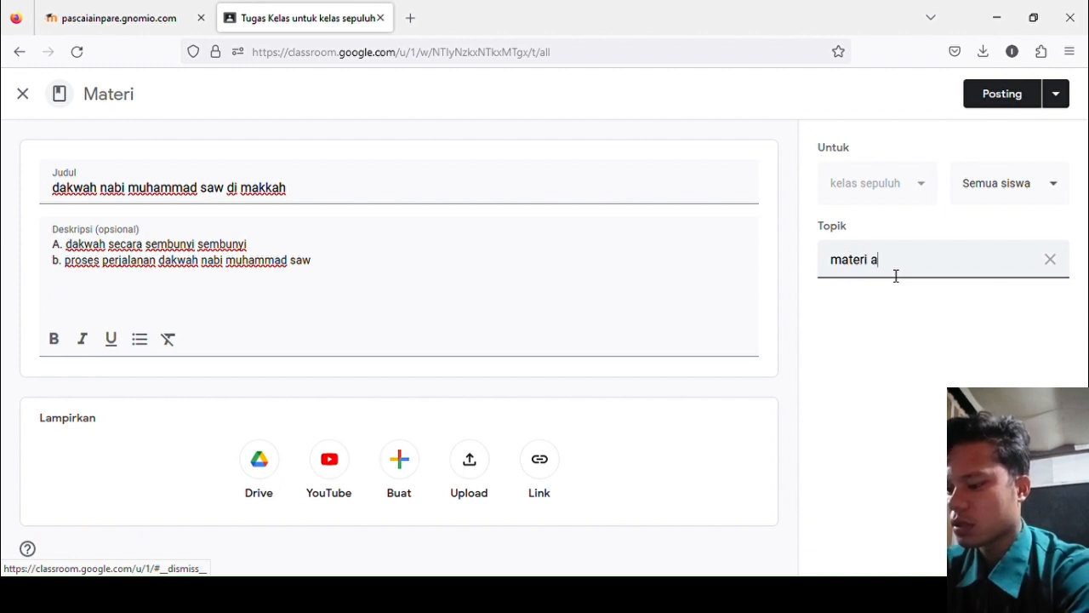
text(ja)
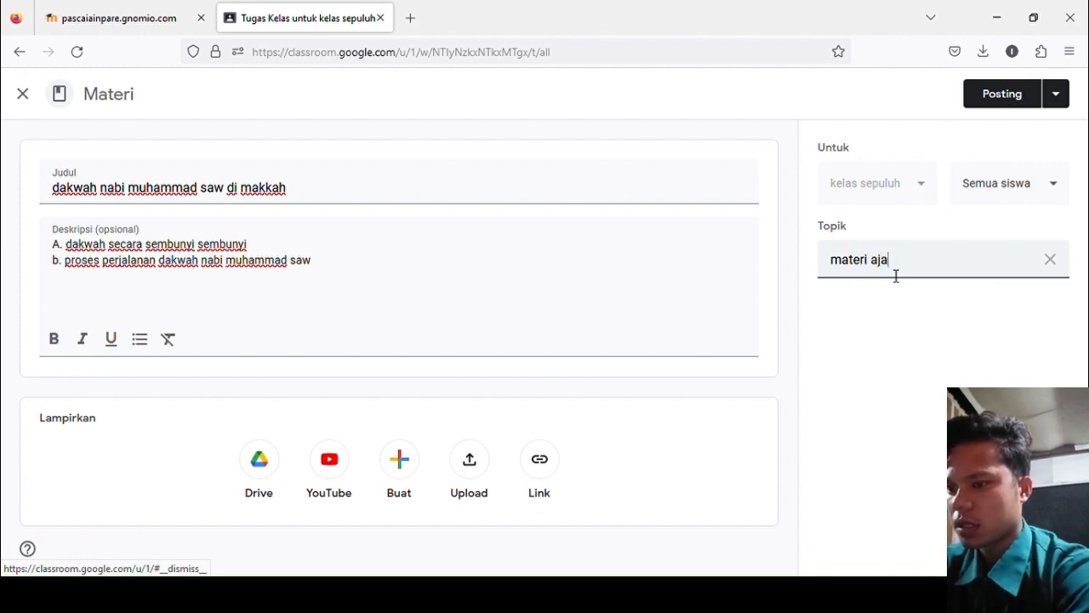
text(r semes)
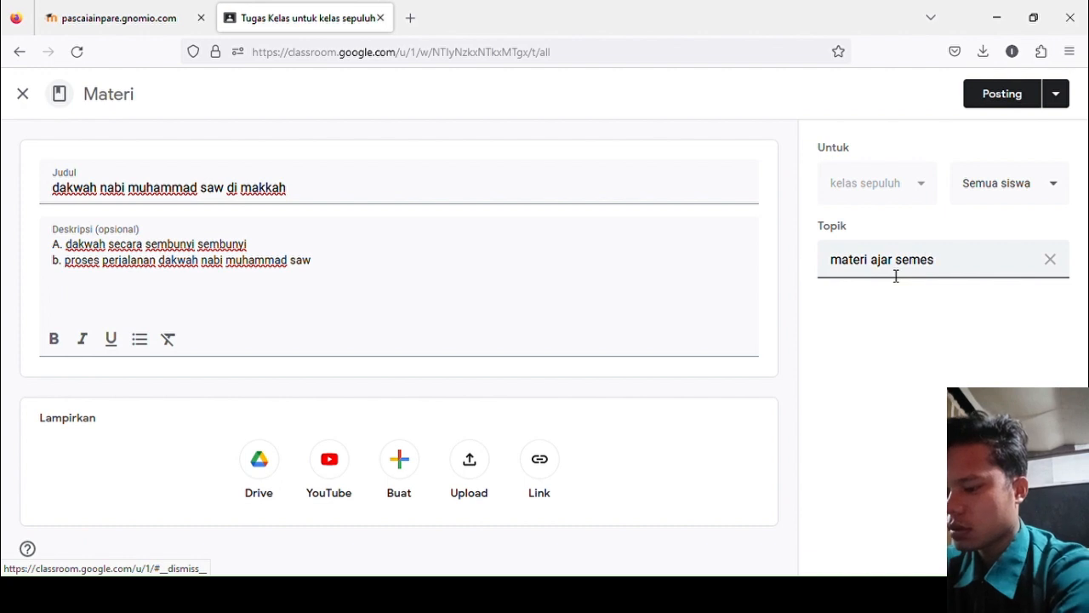
text(ter ganjil)
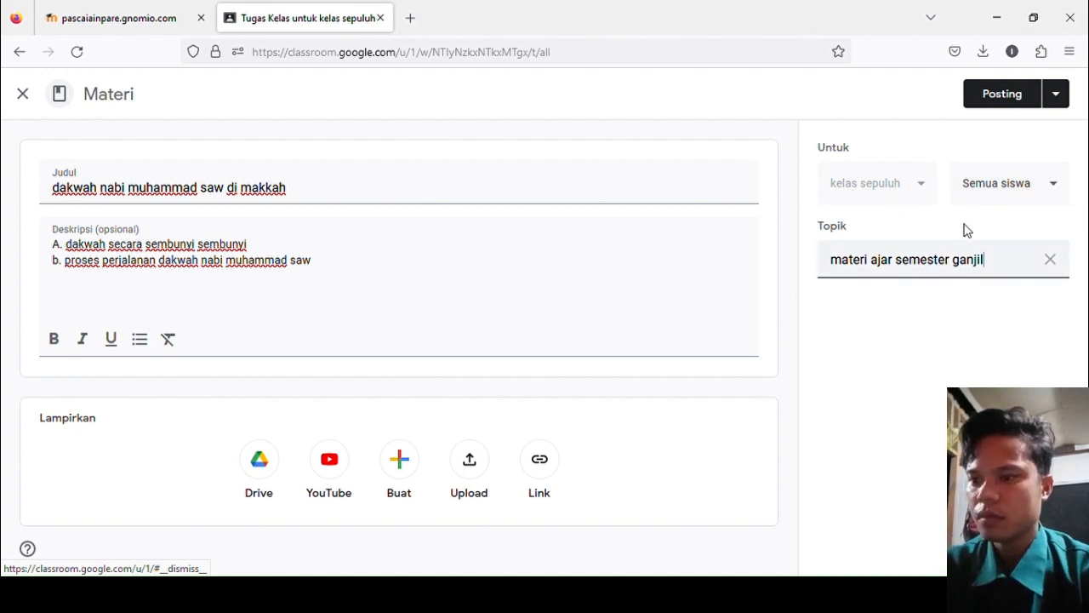
Check the material's student recipients and schedule its posting for 6 Jun 2023 at 08.00.
click(1037, 201)
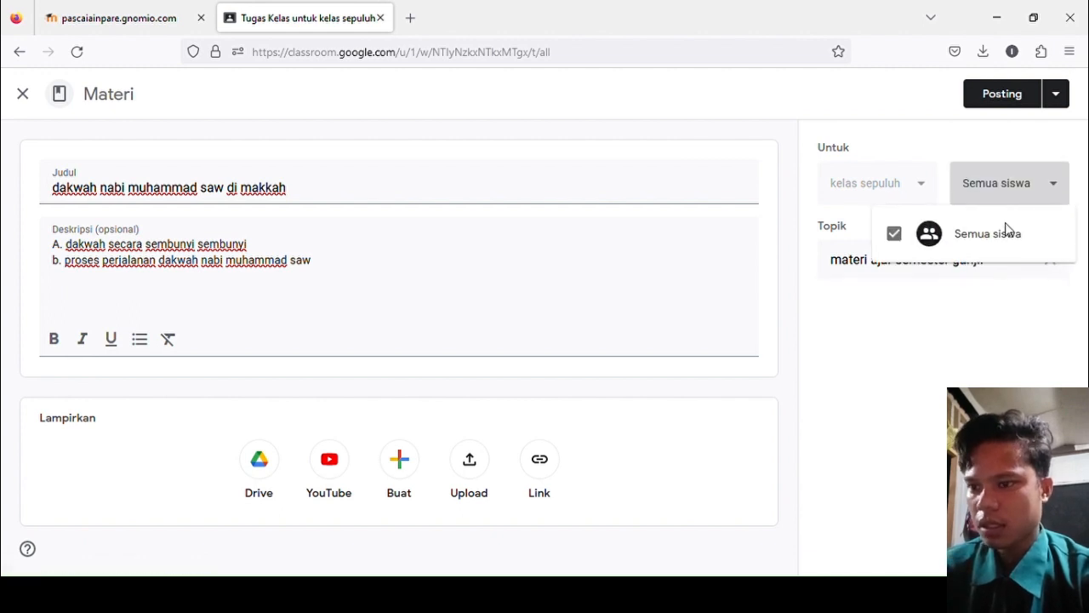
click(909, 340)
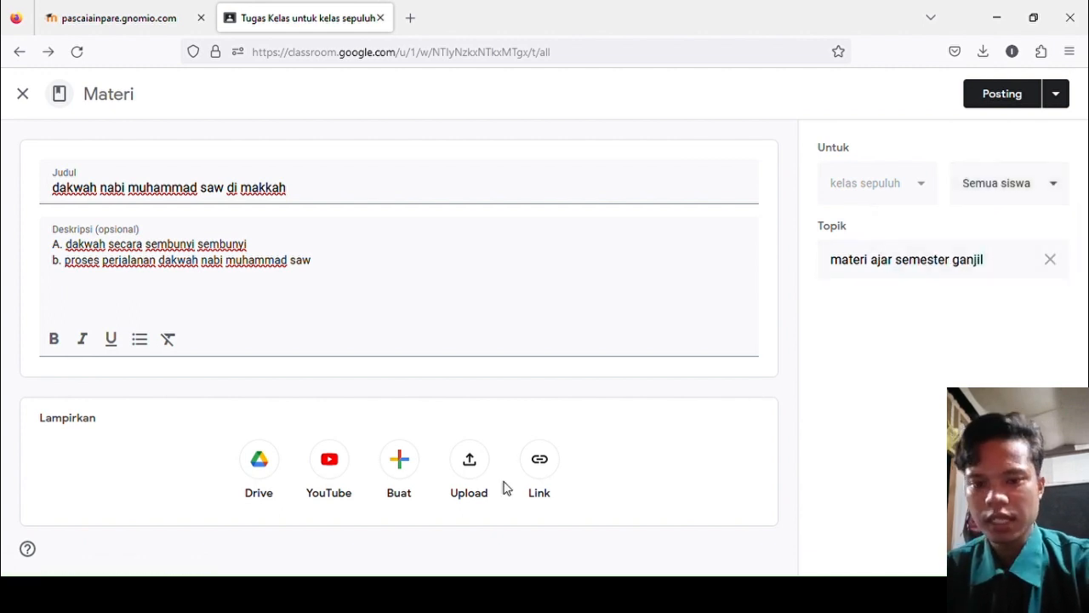
click(1059, 96)
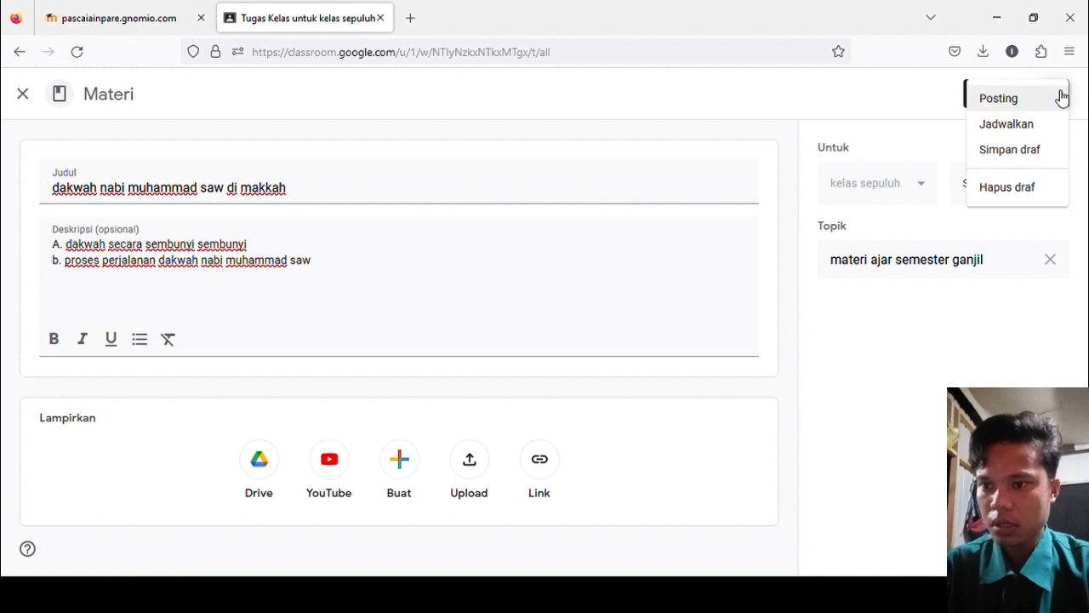
click(1043, 136)
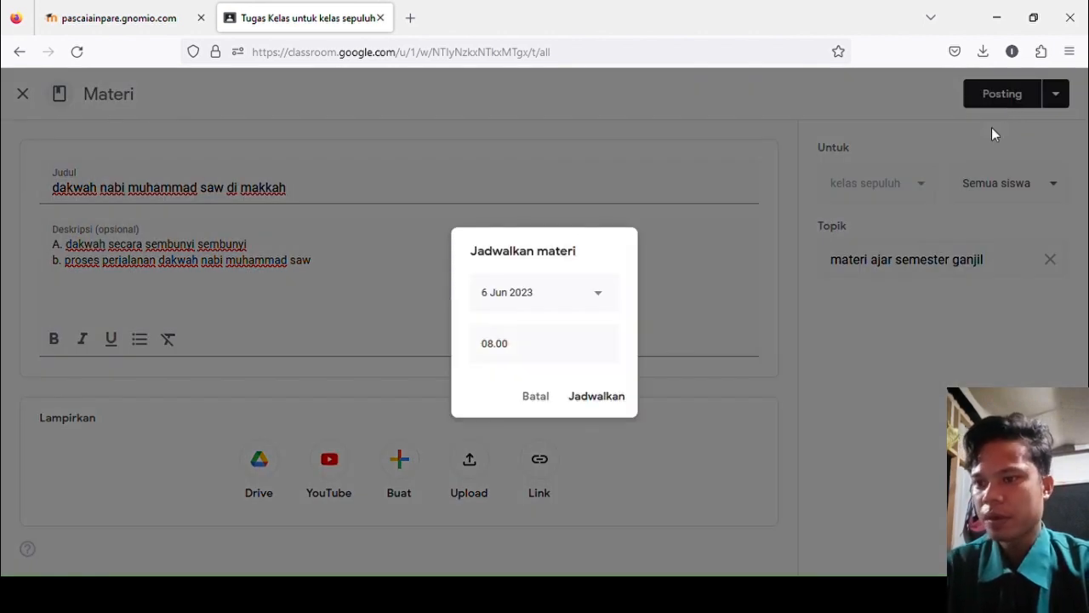
click(592, 399)
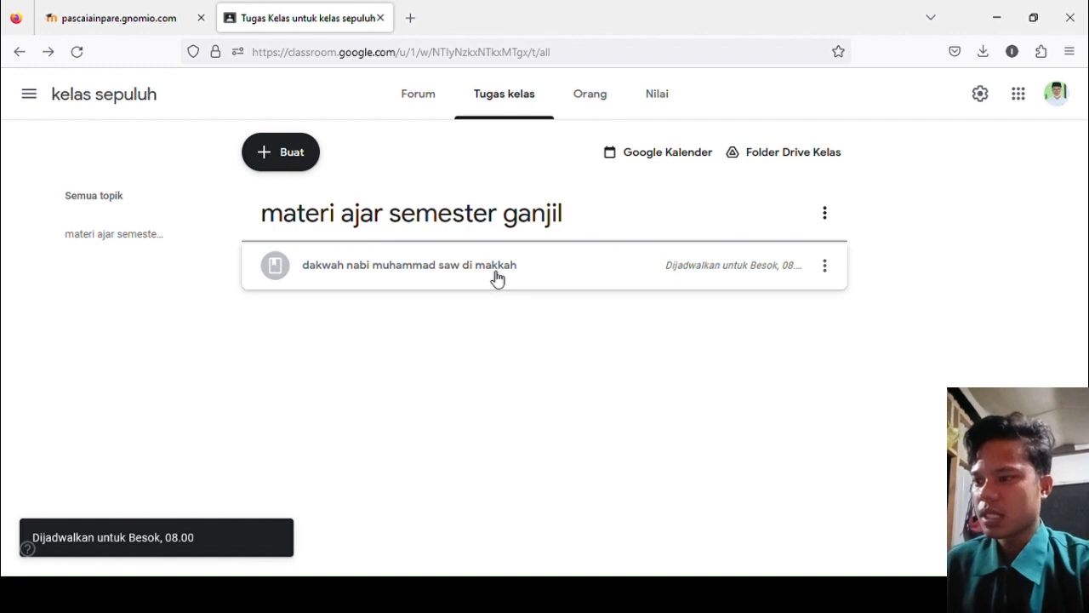
Review the scheduled material's description and its edit form, then close the form without making changes.
click(535, 268)
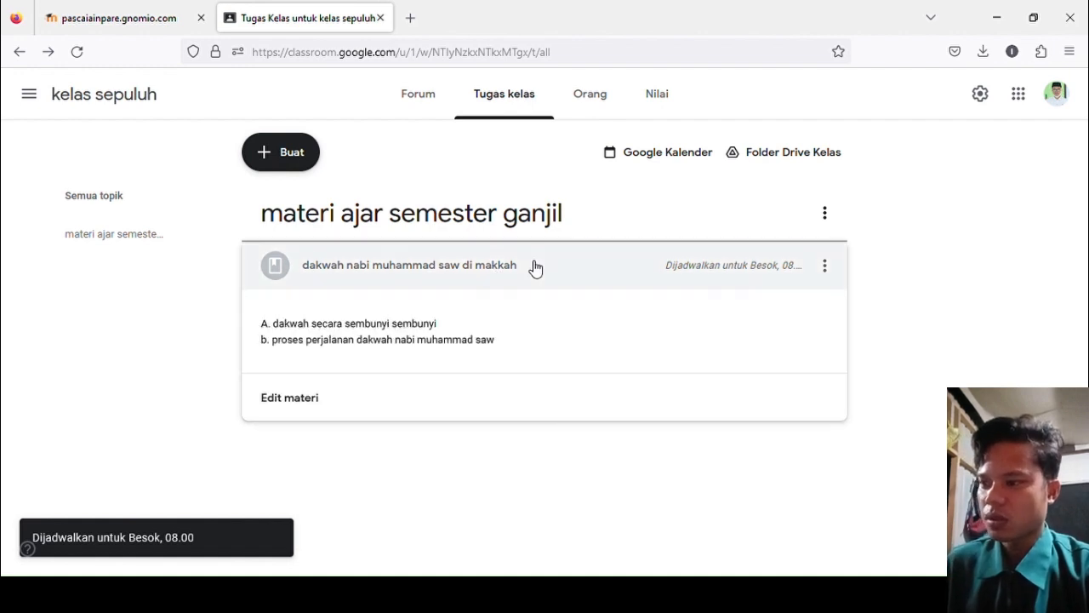
click(293, 398)
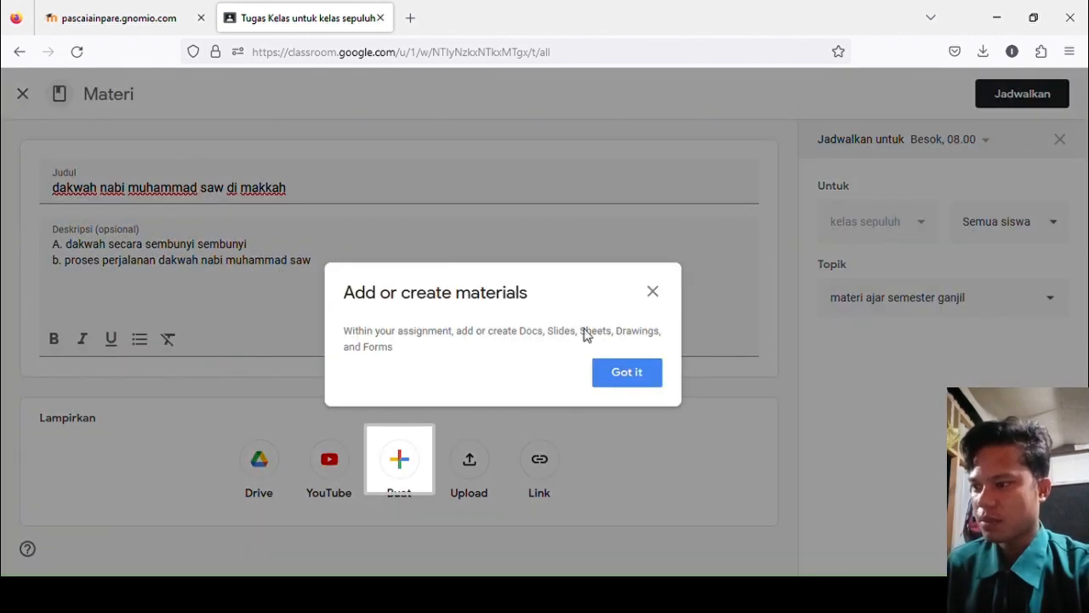
click(654, 294)
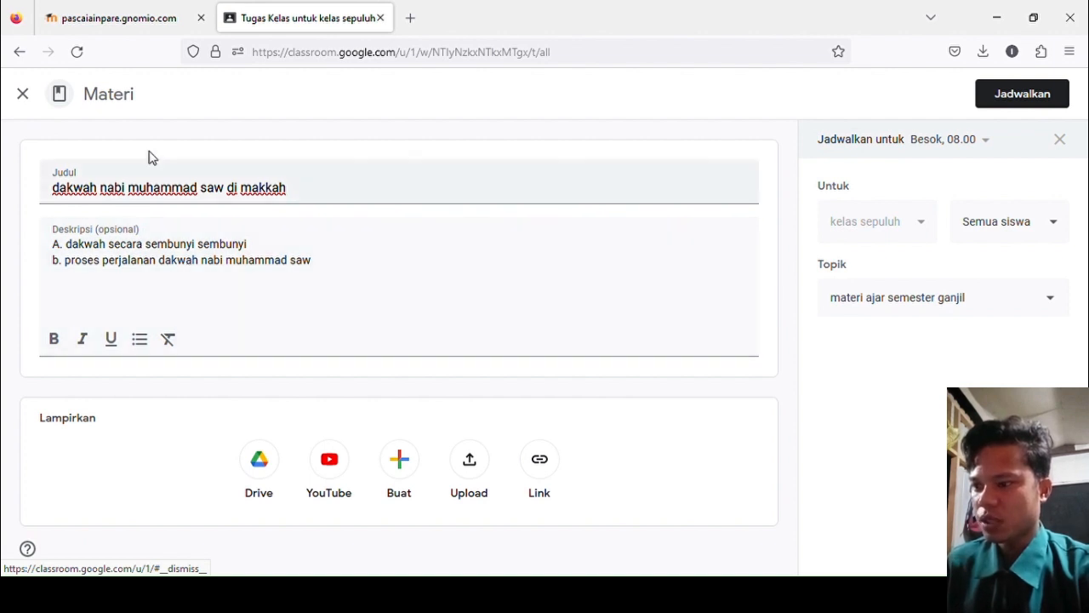
click(25, 95)
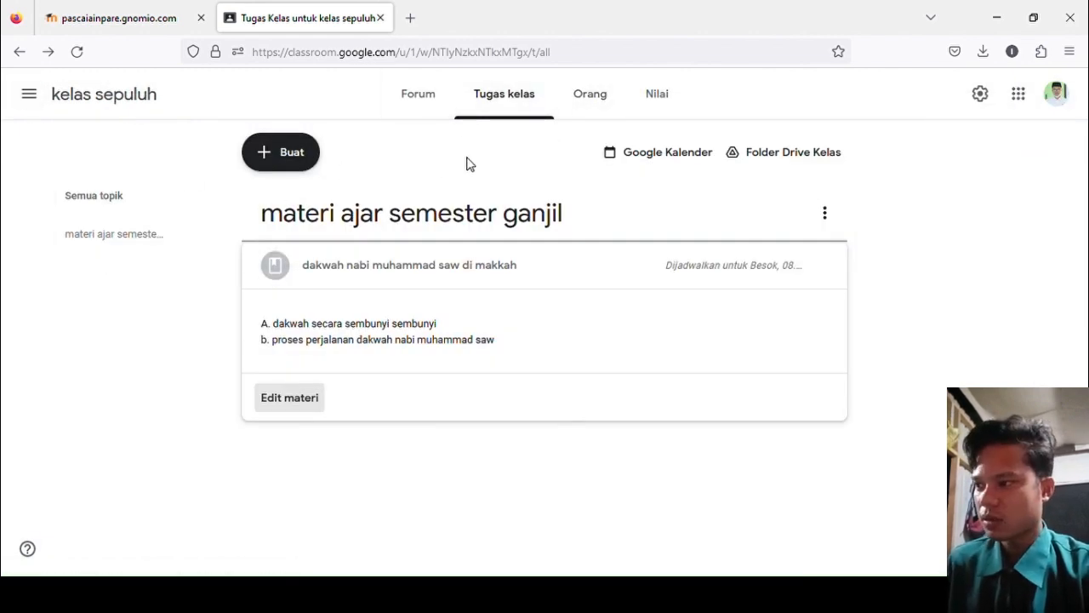
Try out a student invitation on the Orang page by entering a student's name, and cancel it.
click(590, 111)
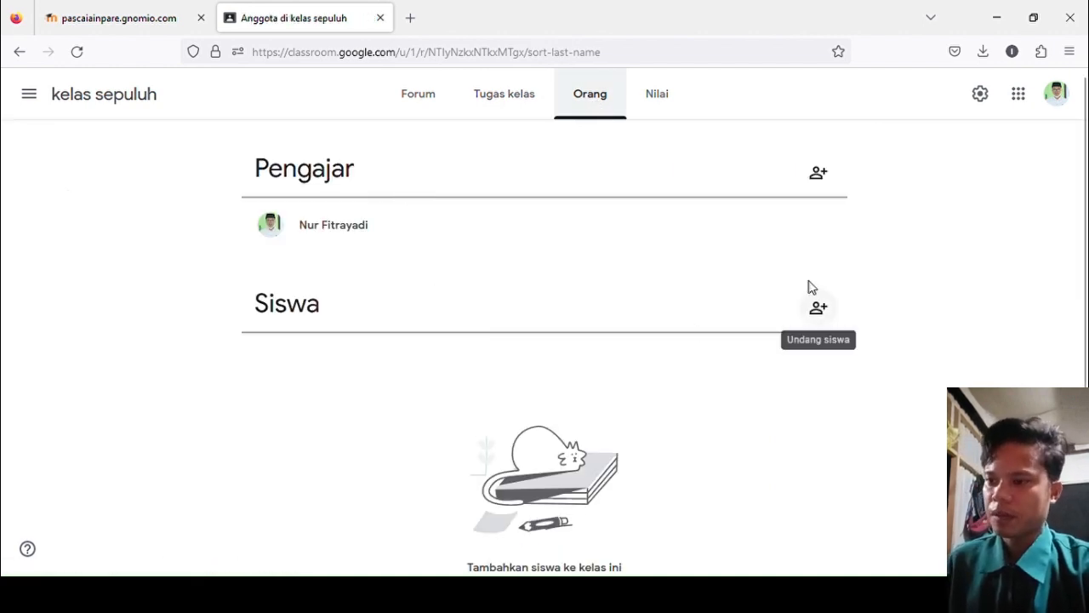
click(815, 308)
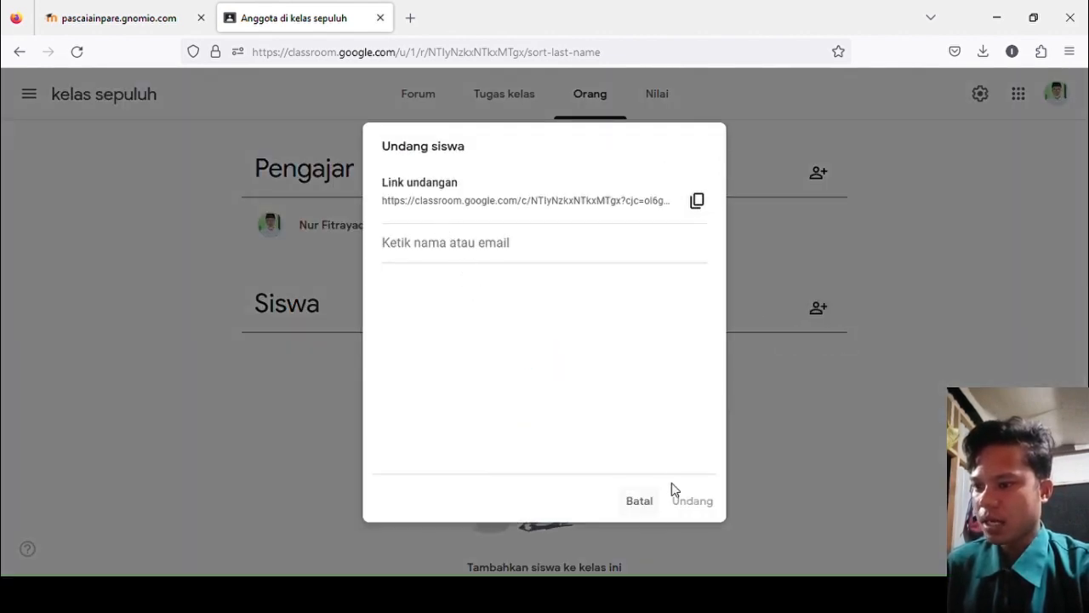
click(512, 258)
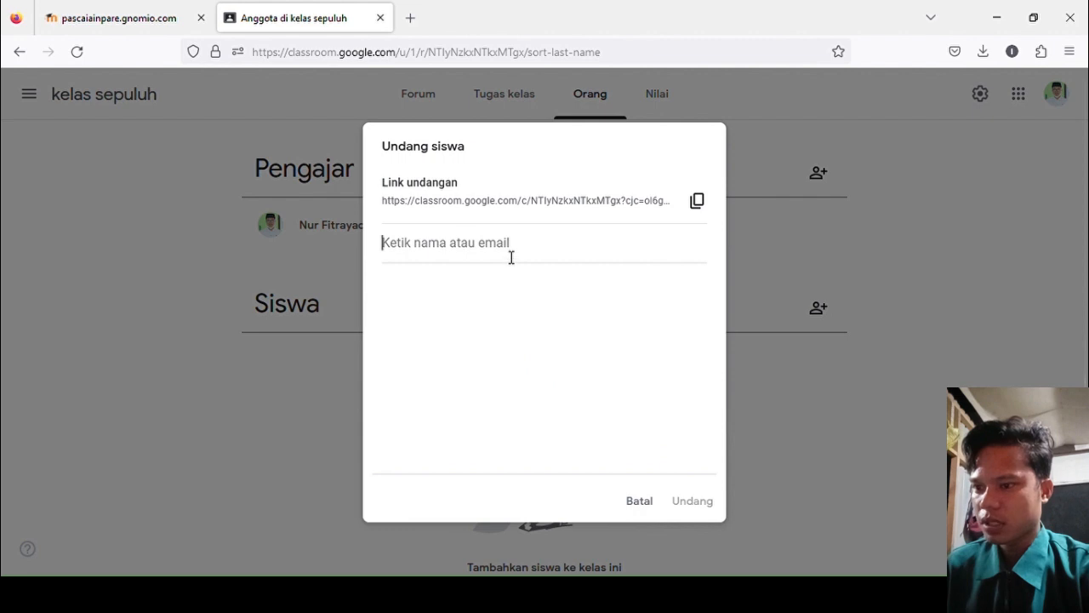
text(aldi)
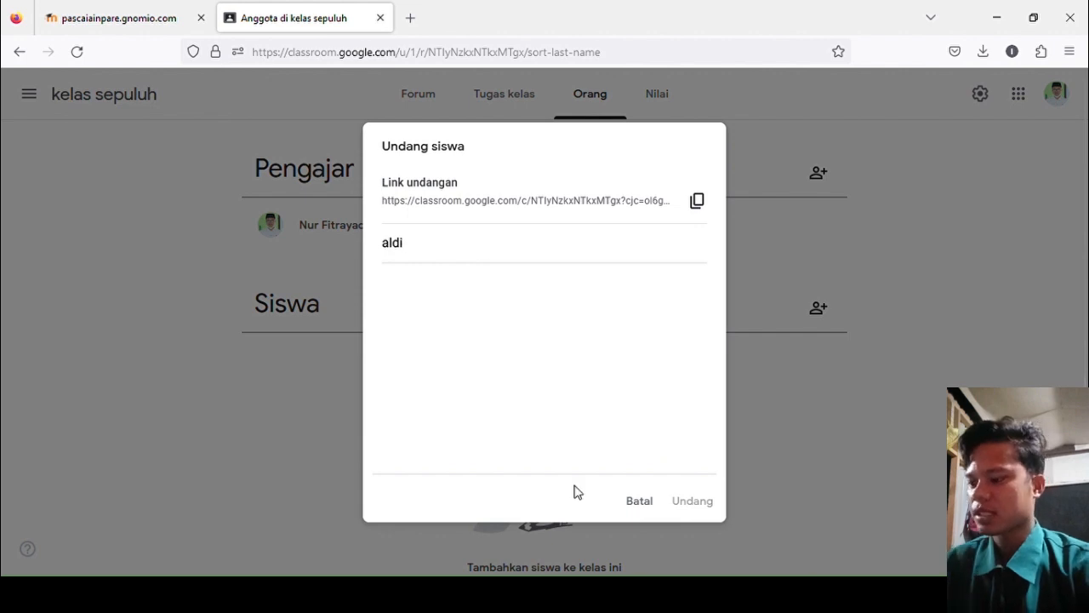
click(655, 507)
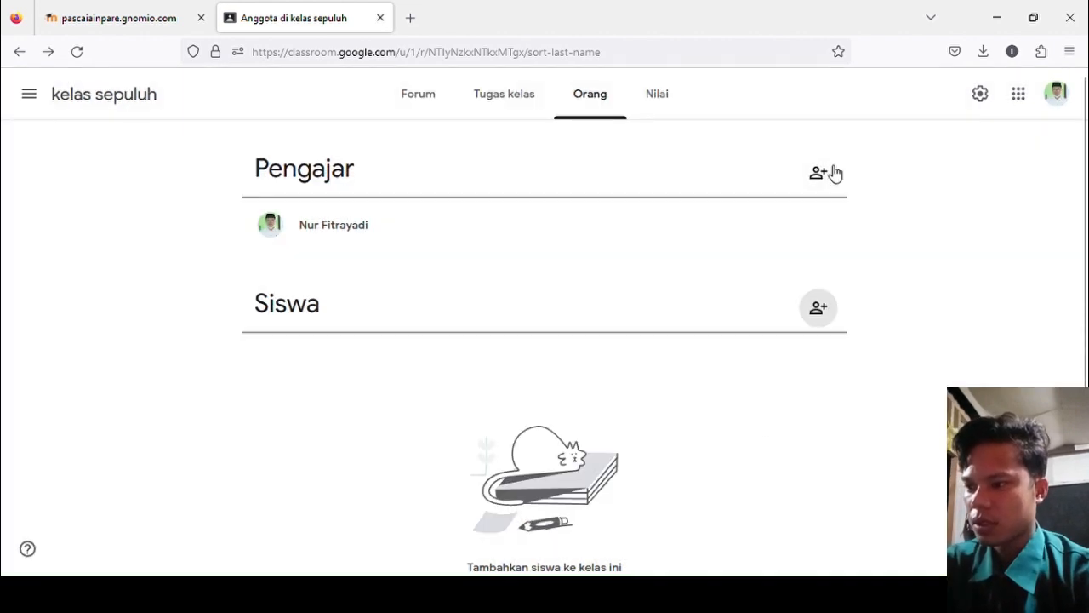
View the Nilai page and its student invitation dialog, and close the dialog without inviting anyone.
click(640, 101)
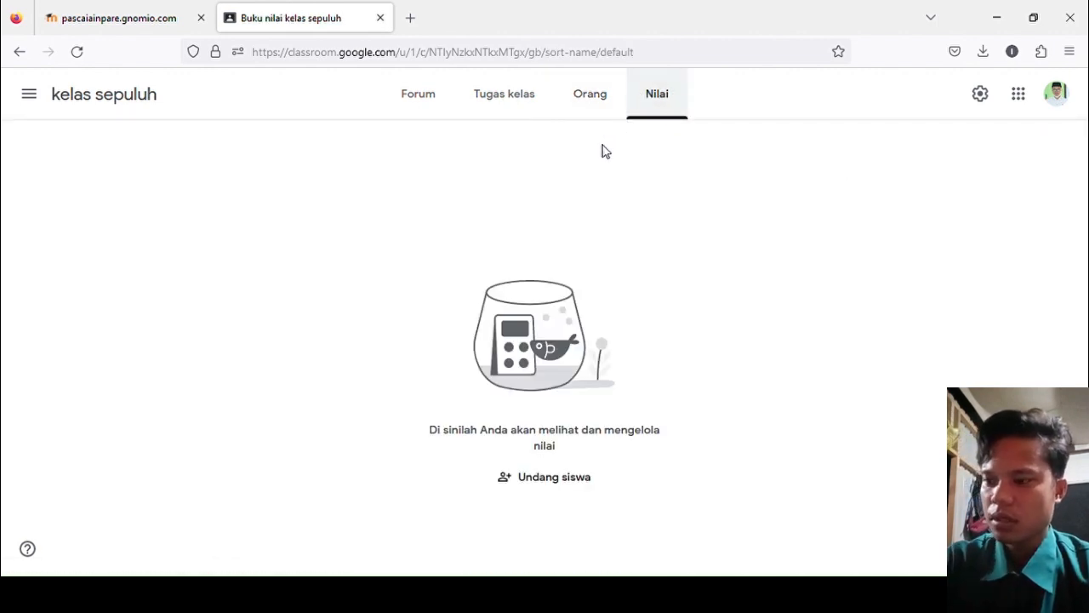
click(560, 479)
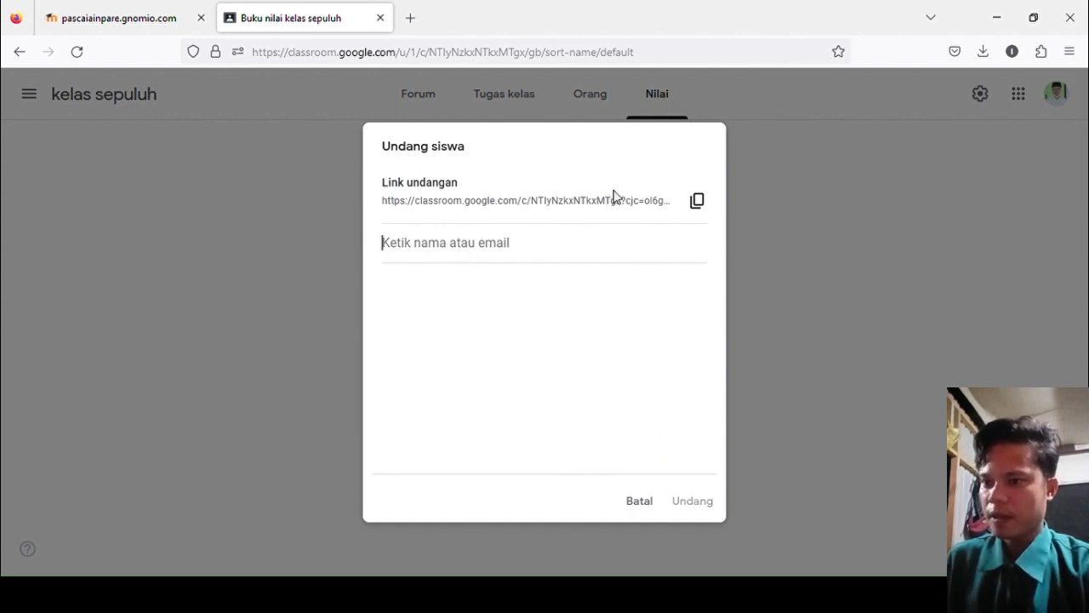
click(655, 510)
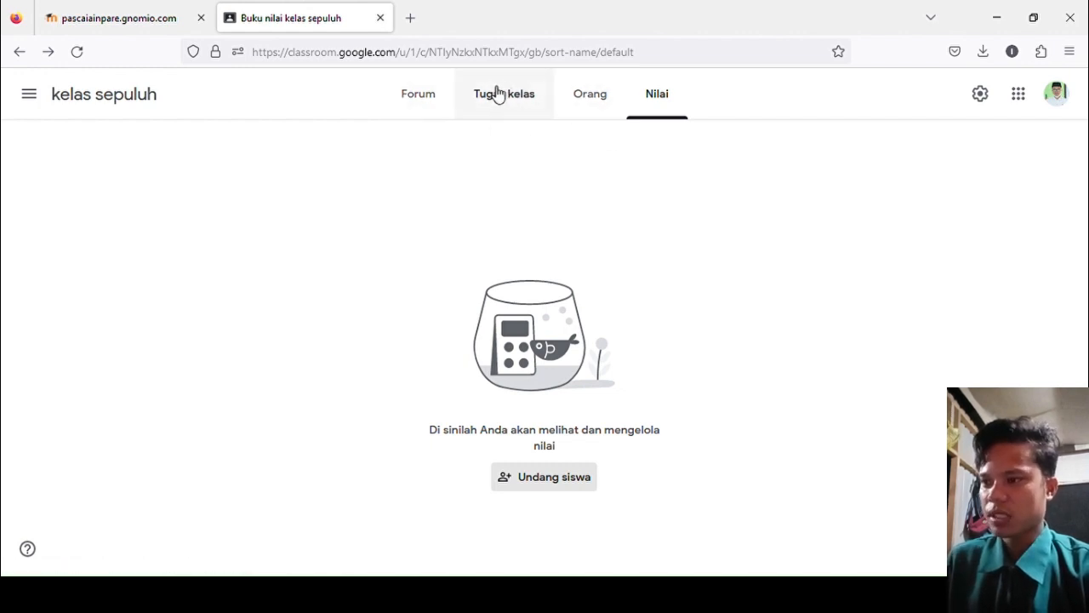
View the class Forum page and dismiss the tips on creating and reusing announcements.
click(411, 99)
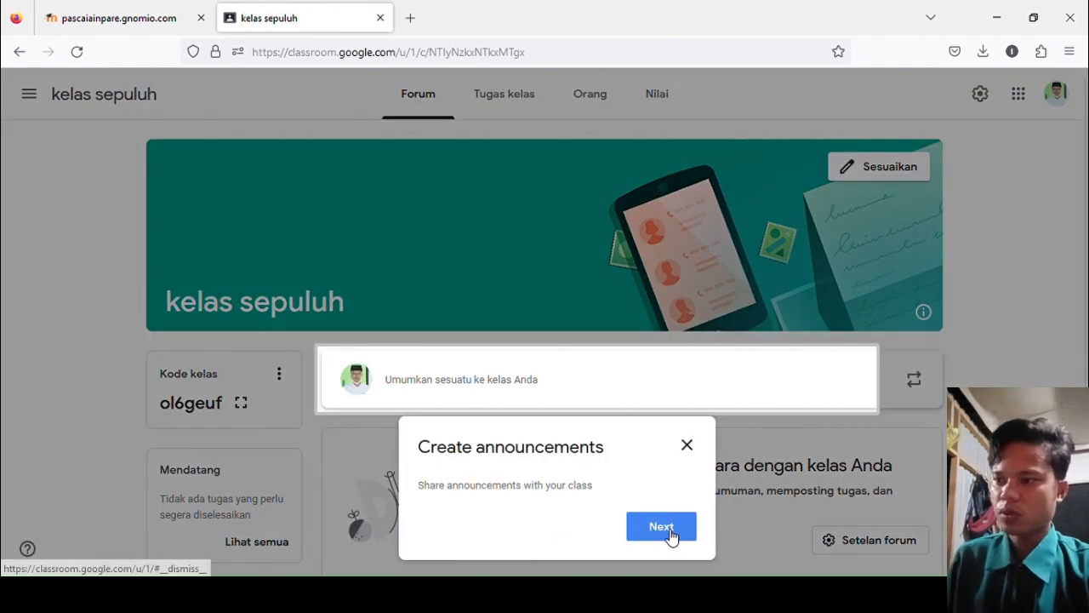
click(670, 532)
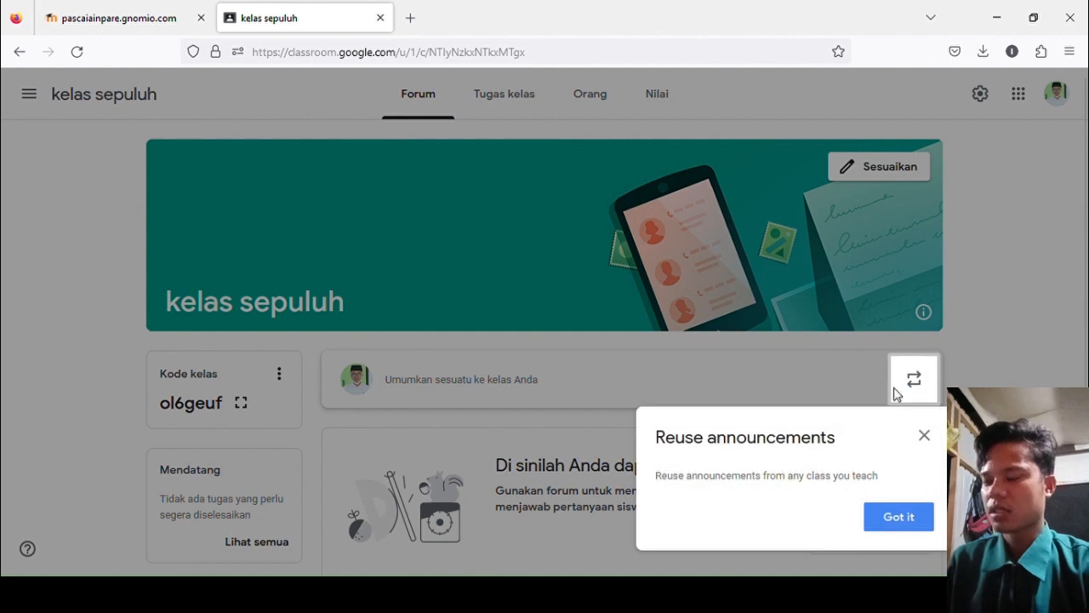
click(927, 435)
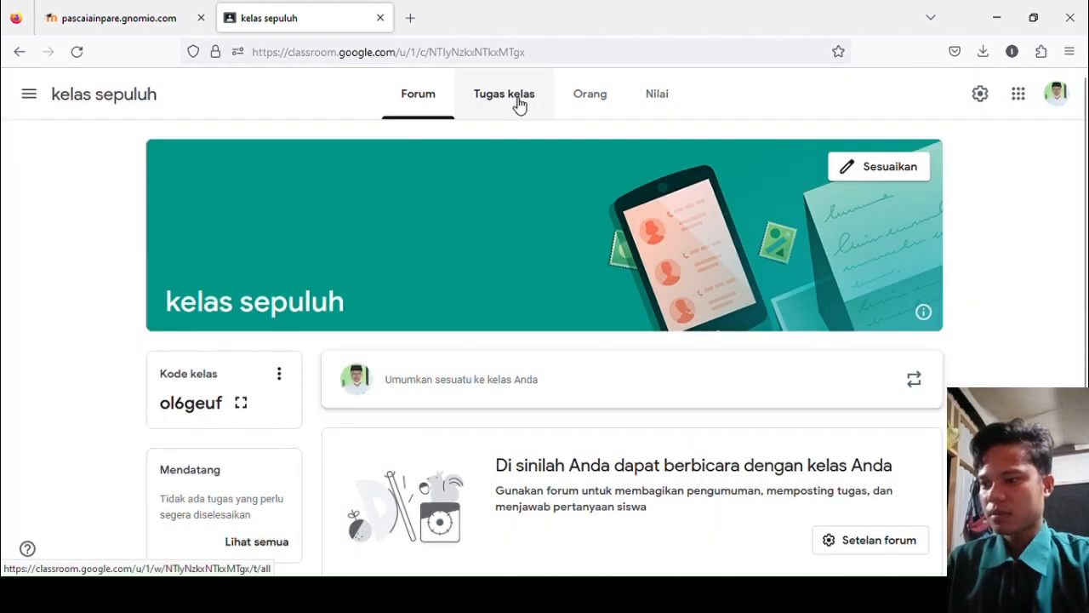
Start a new Tugas post on the Tugas kelas page and dismiss the rubric tip.
click(518, 107)
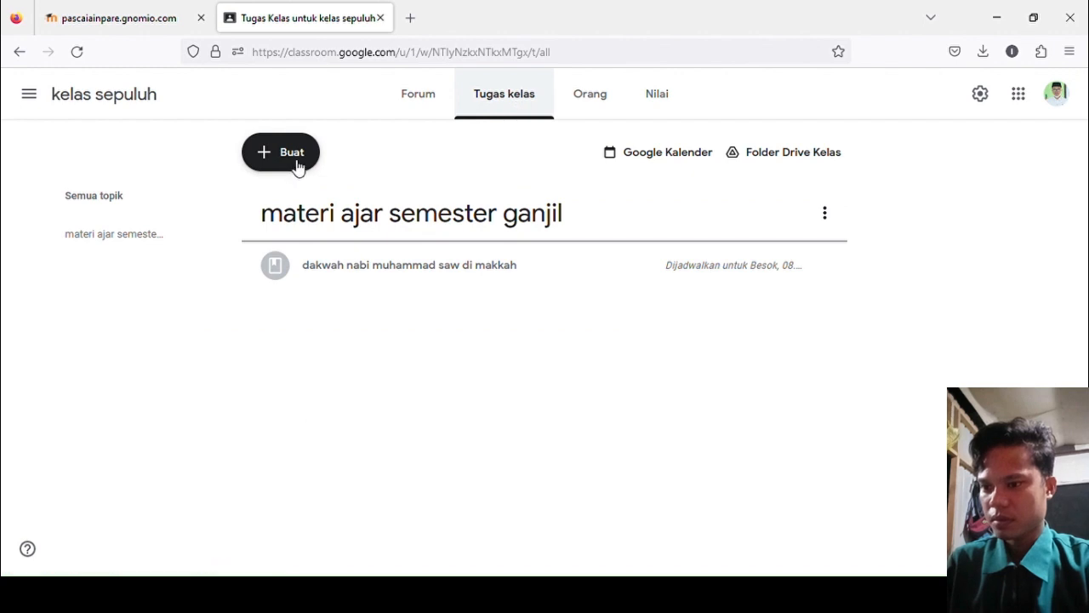
click(297, 166)
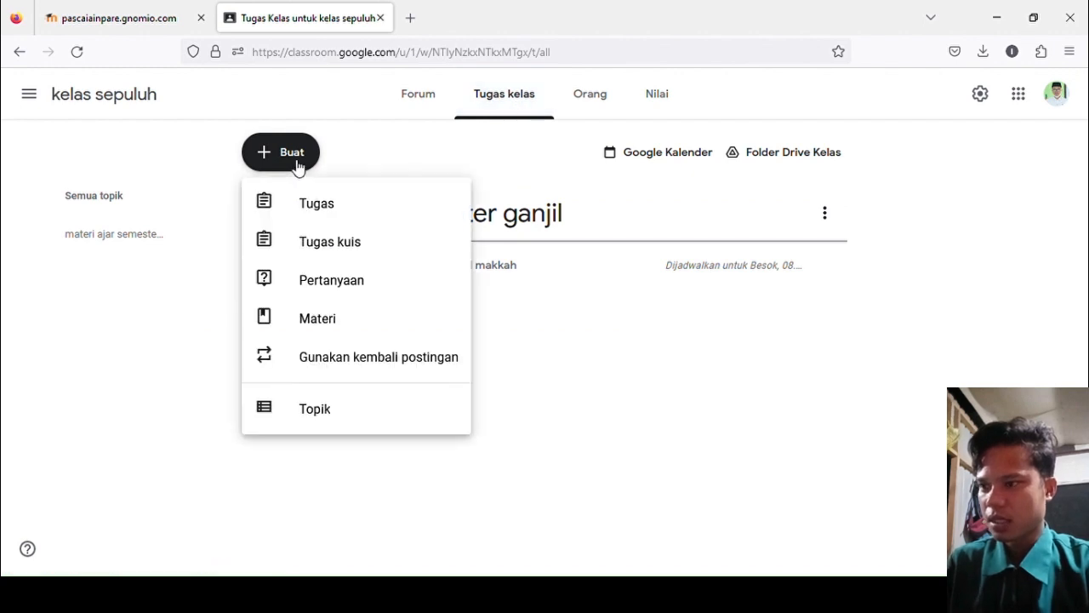
click(324, 215)
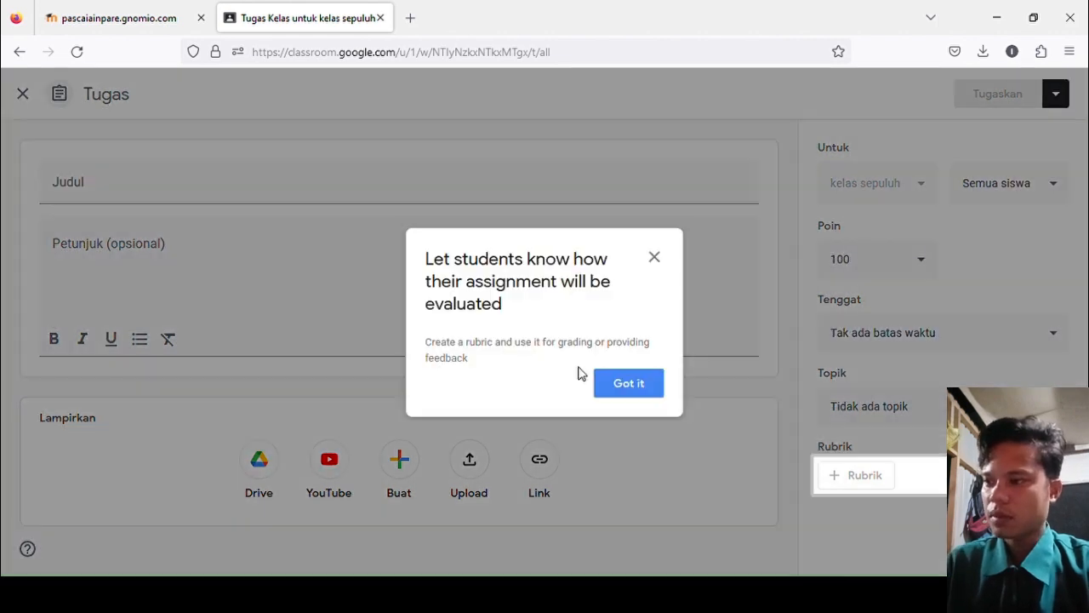
click(662, 262)
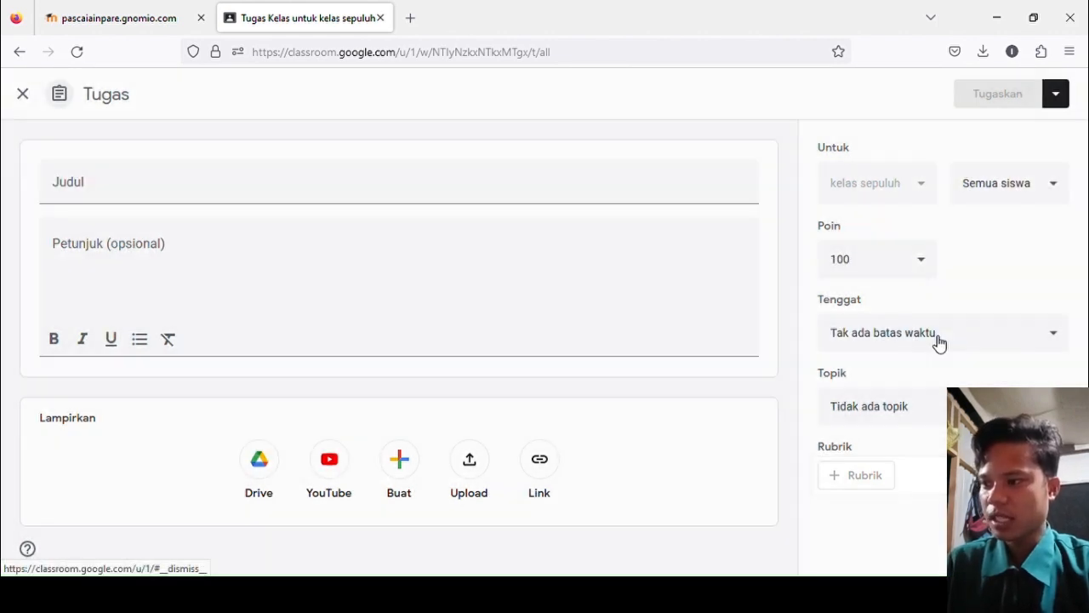
Title the assignment "siapa nama asli abu bakar ash shiddiq".
click(928, 264)
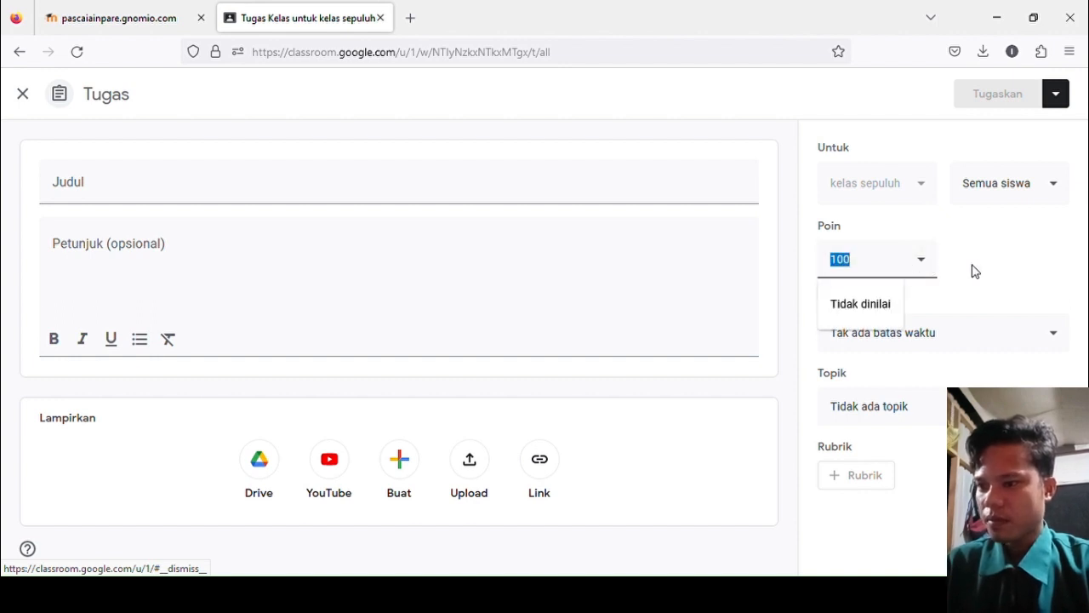
click(987, 270)
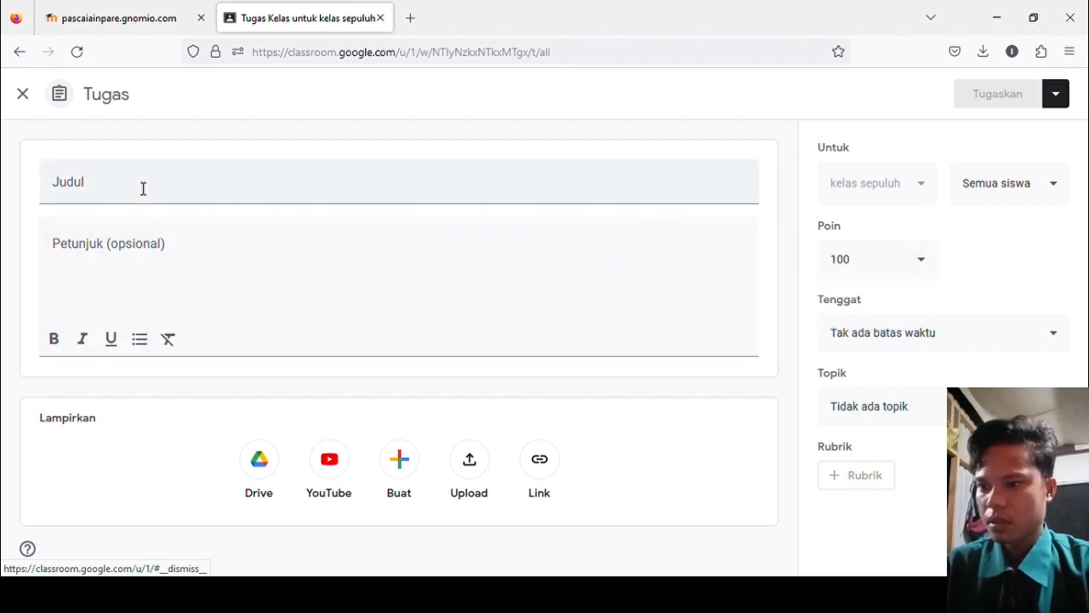
click(142, 253)
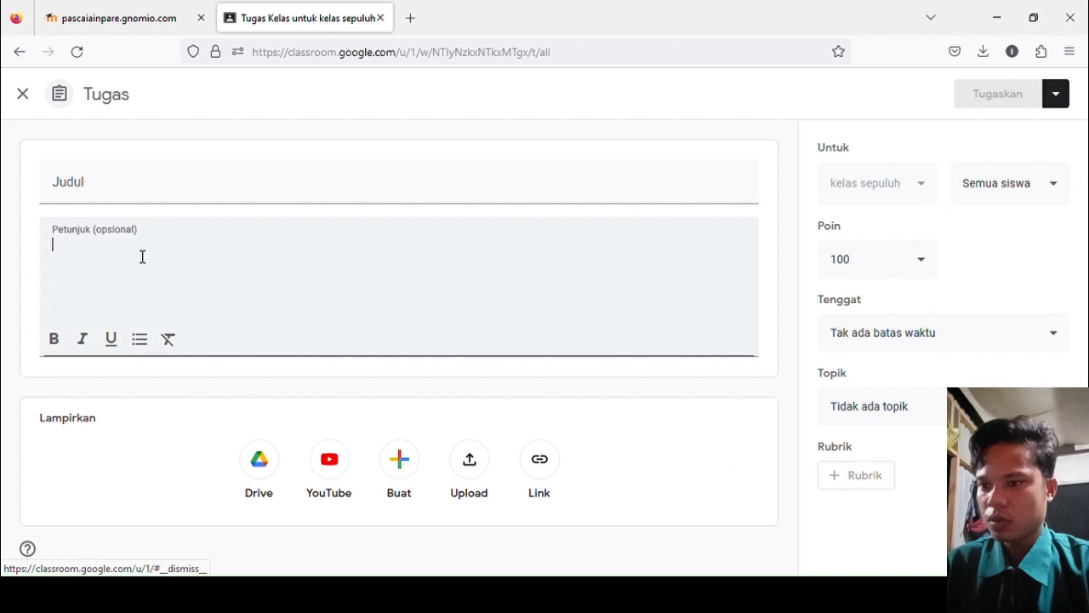
click(111, 198)
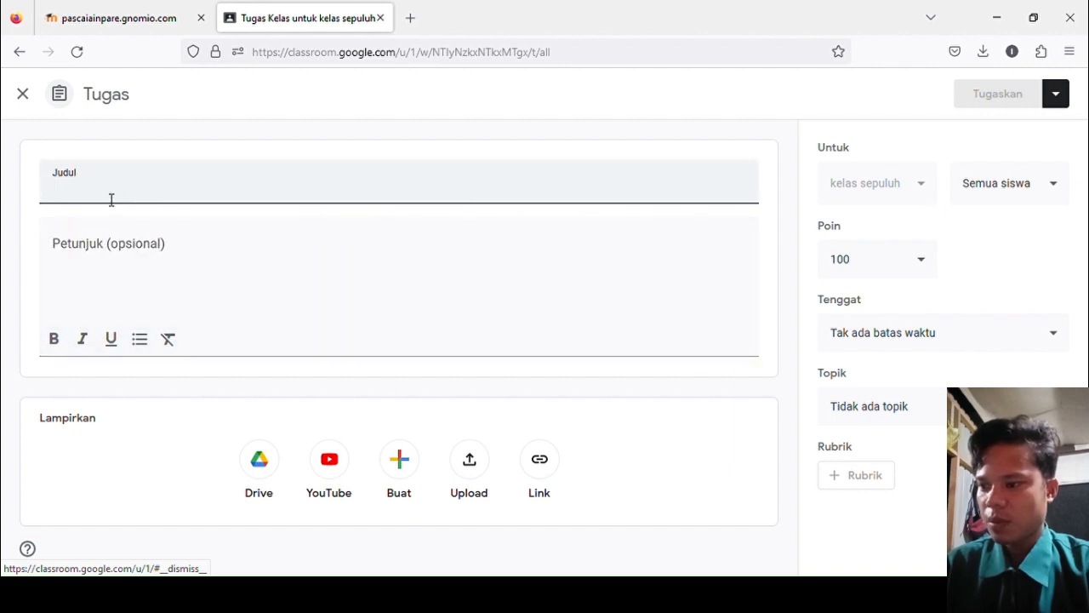
text(S)
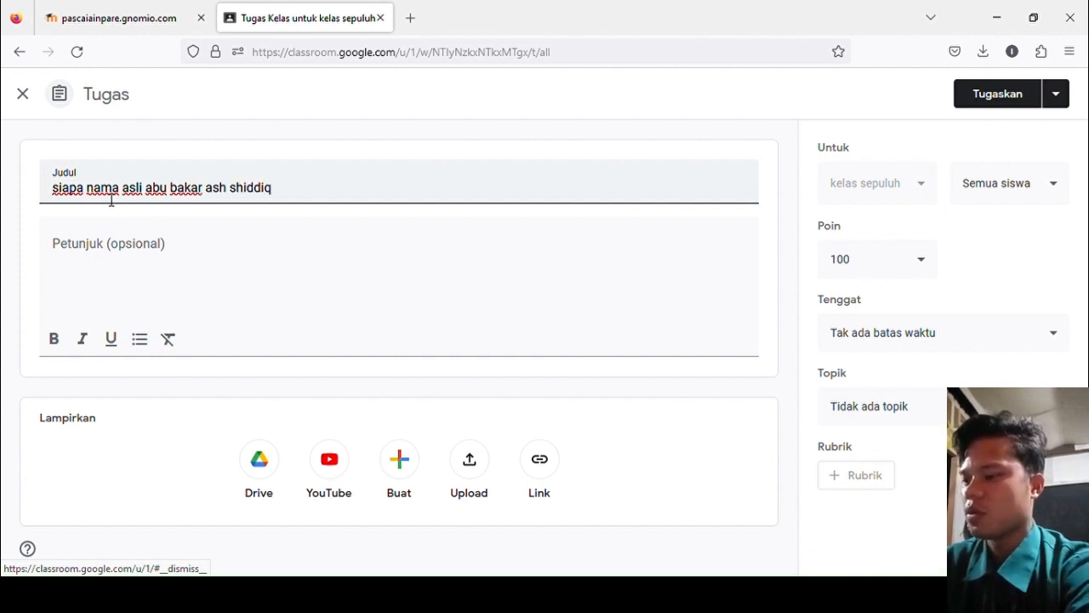
Dismiss the classwork tip and enter the answer options "a. abdulrahim", "b. adbullatif", "c. abdullah" and "d. abdillah" on separate lines of the instructions.
click(160, 270)
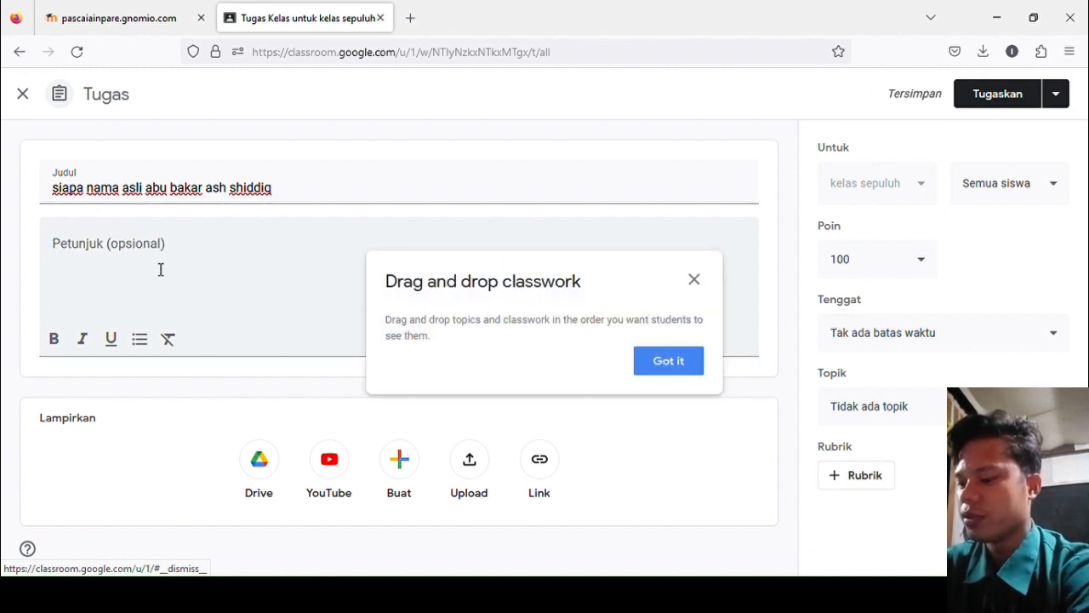
click(695, 280)
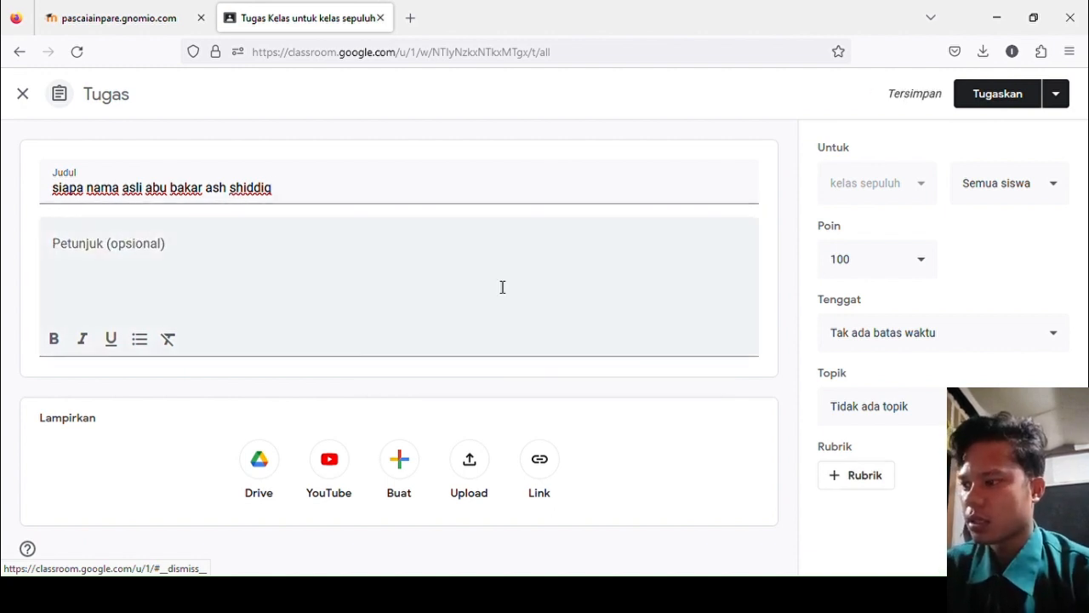
click(301, 277)
text(a.)
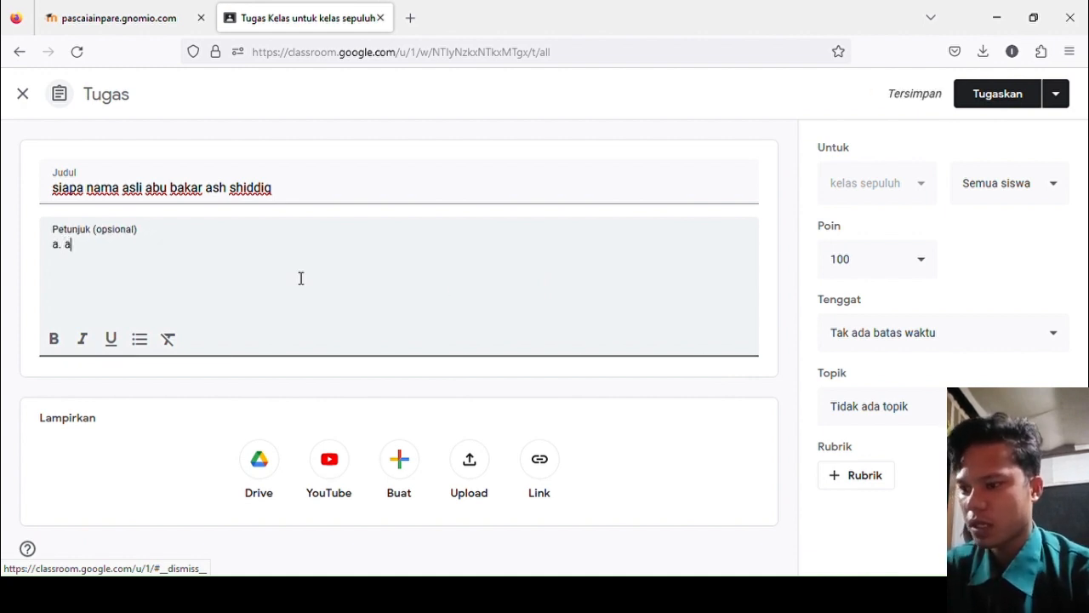
text( abdul)
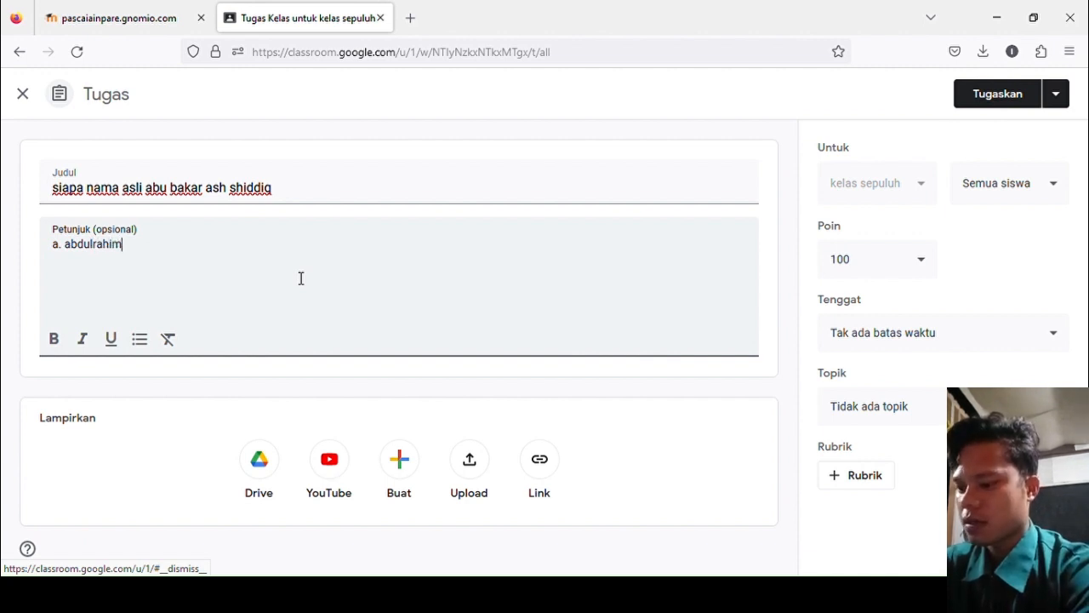
text(rahim)
key(Return)
text(b. adbullatif)
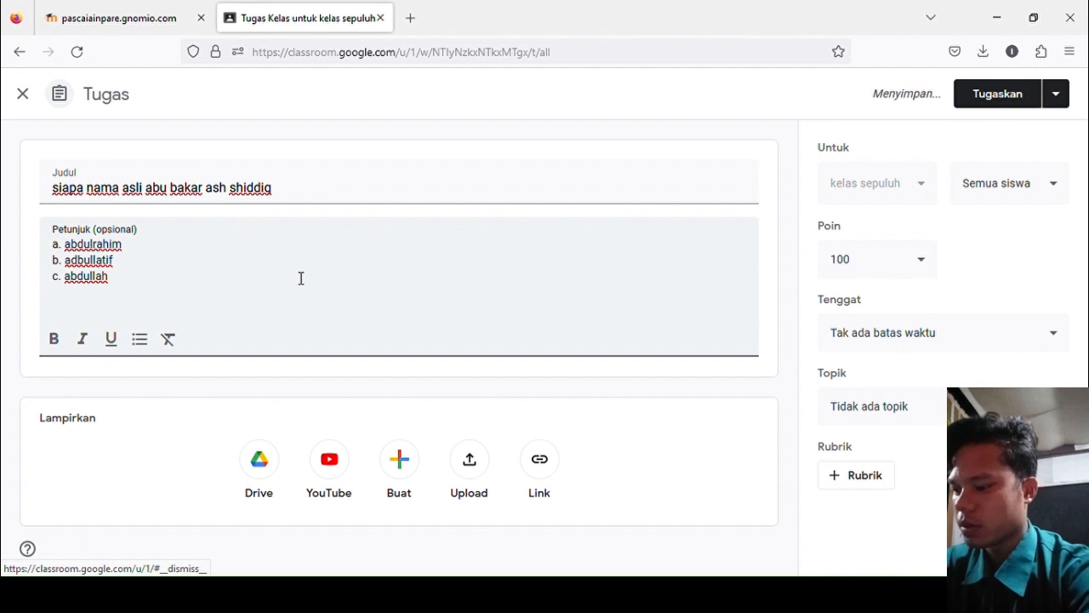
text(d. abdillah)
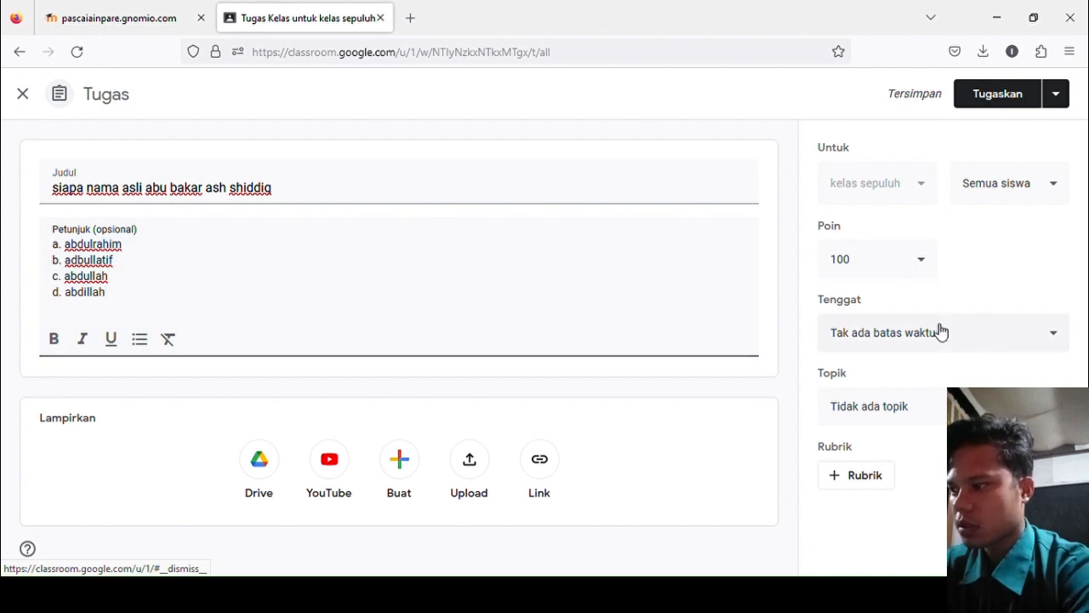
Set the assignment's due date to 6 Jun 2023 and its topic to "materi ajar semester ganjil".
click(1059, 336)
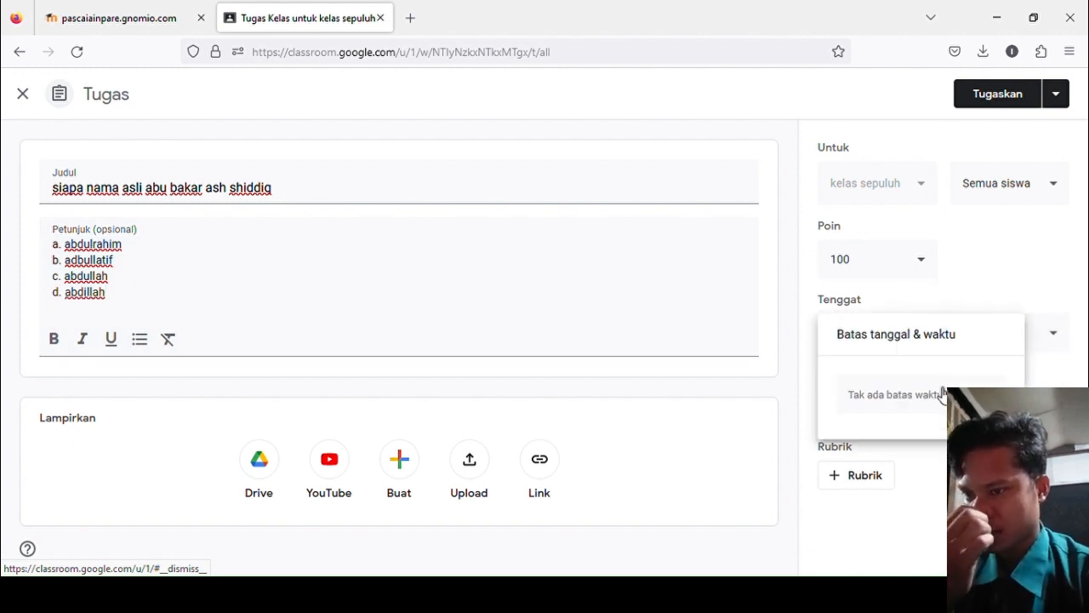
click(904, 400)
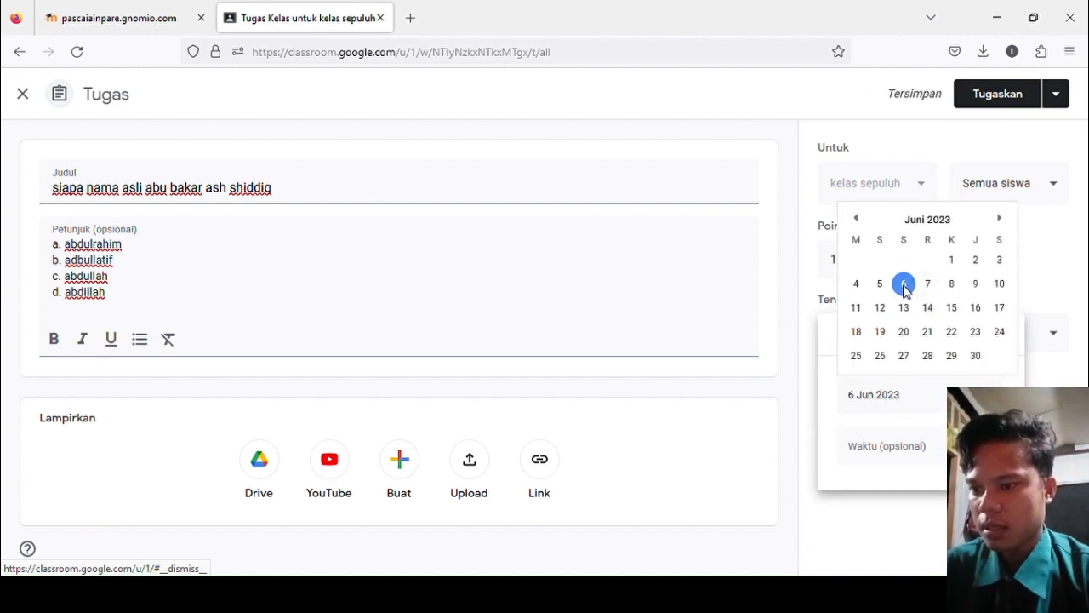
click(904, 284)
click(1046, 287)
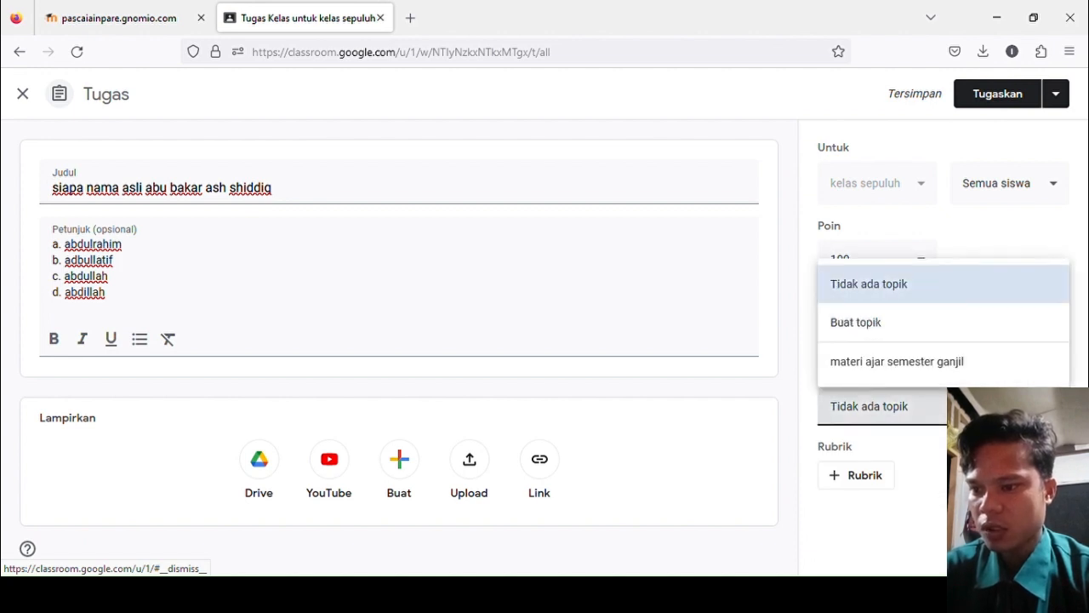
click(995, 367)
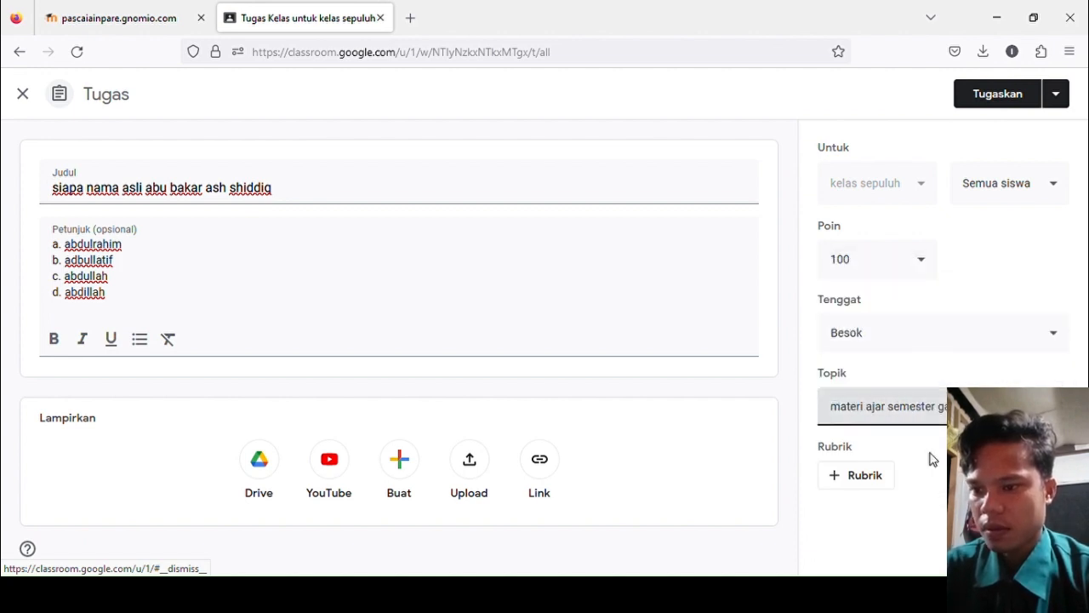
Check the rubric options without adding a rubric, and publish the assignment to the class.
click(881, 477)
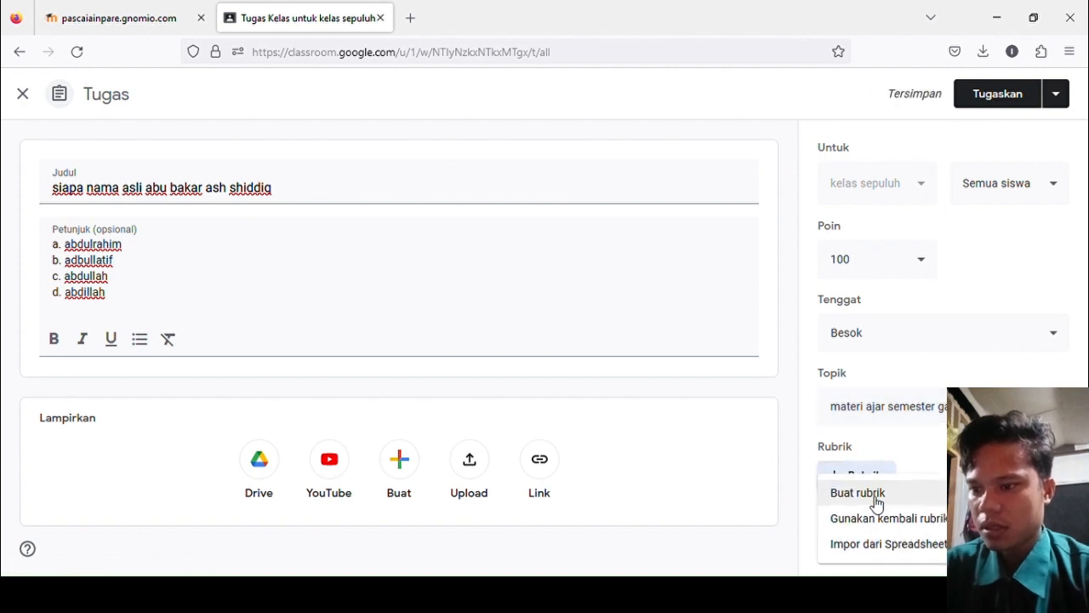
click(1004, 478)
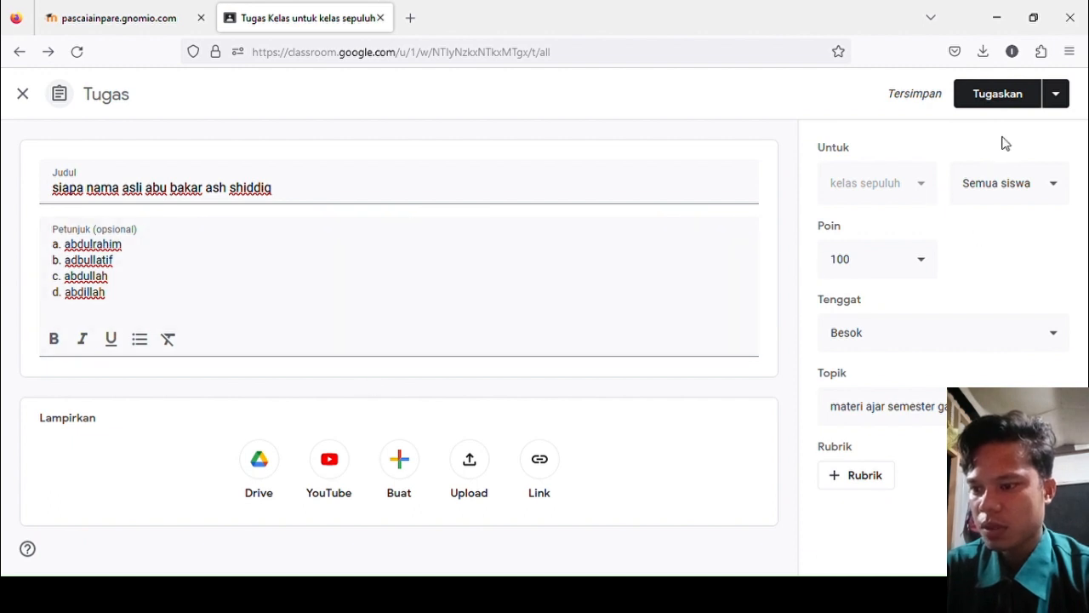
click(1033, 101)
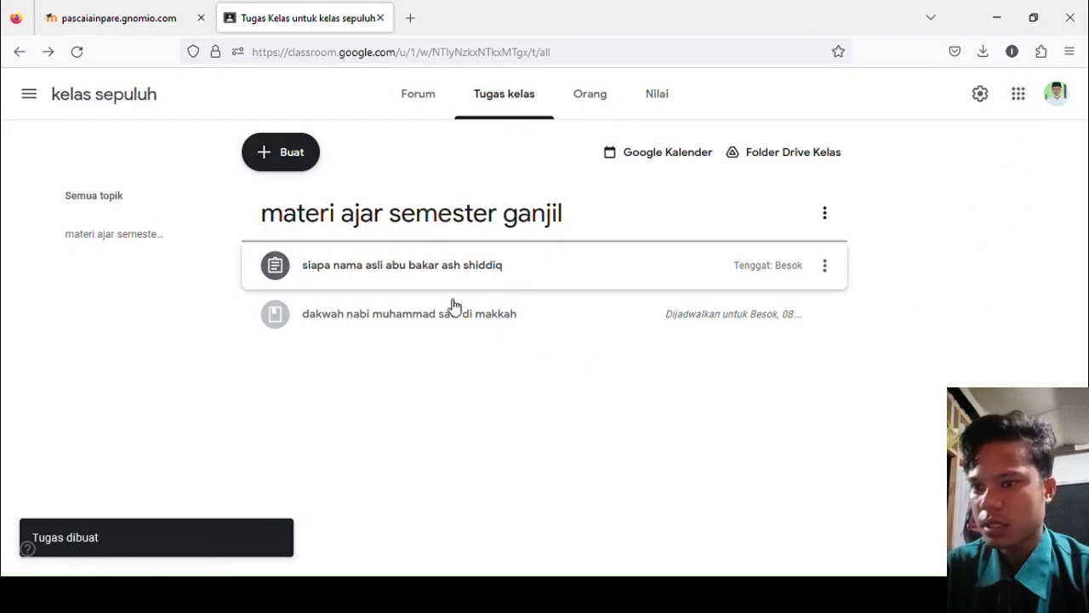
Open the full instructions of the posted assignment and post the class comment "a abdulrahim".
click(503, 269)
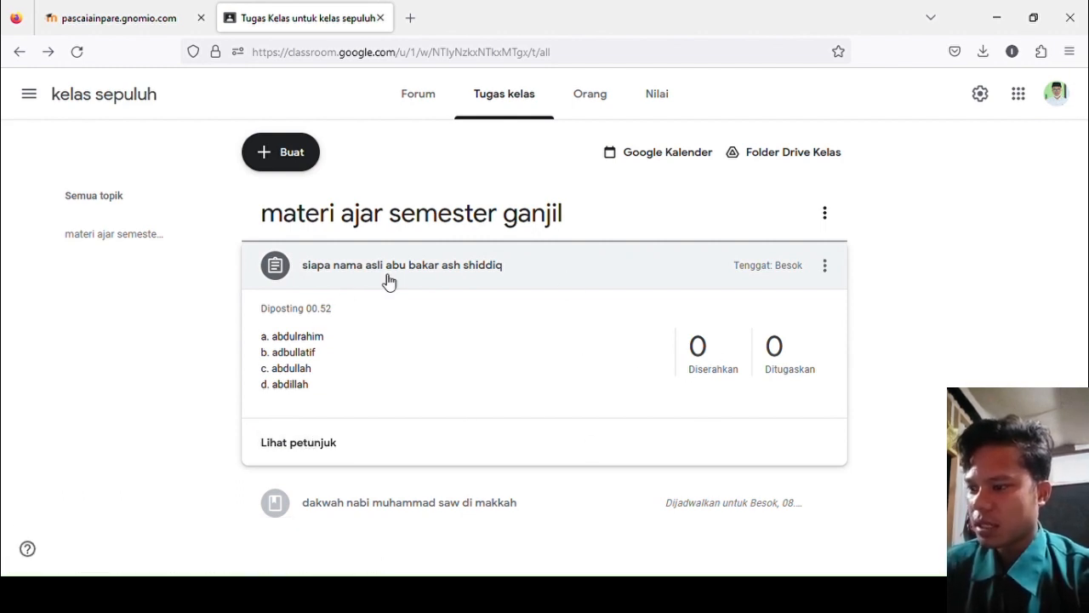
click(312, 451)
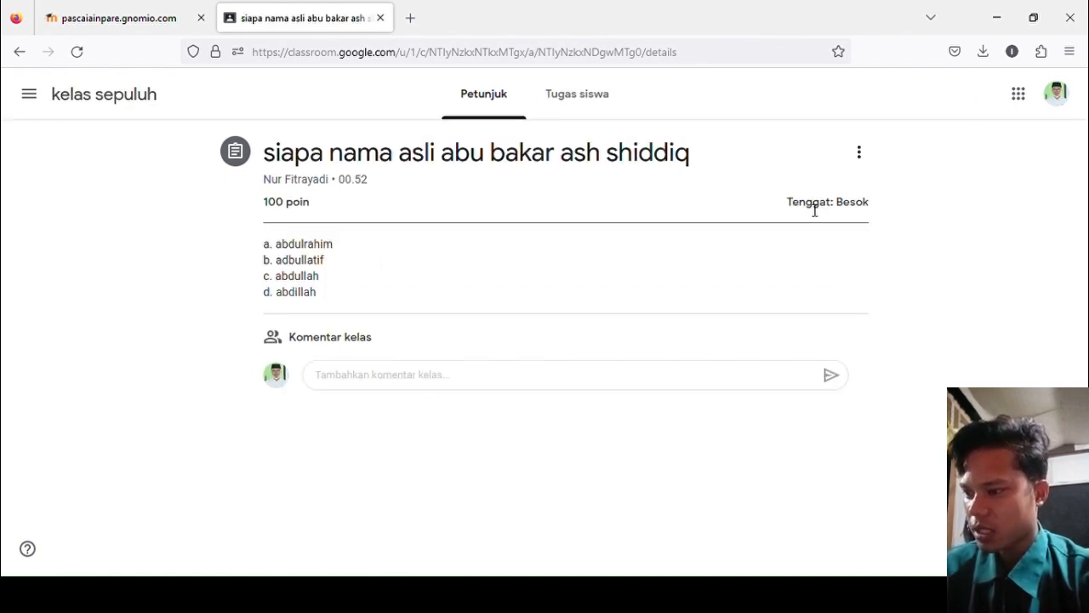
click(381, 385)
text(a abdulrahim)
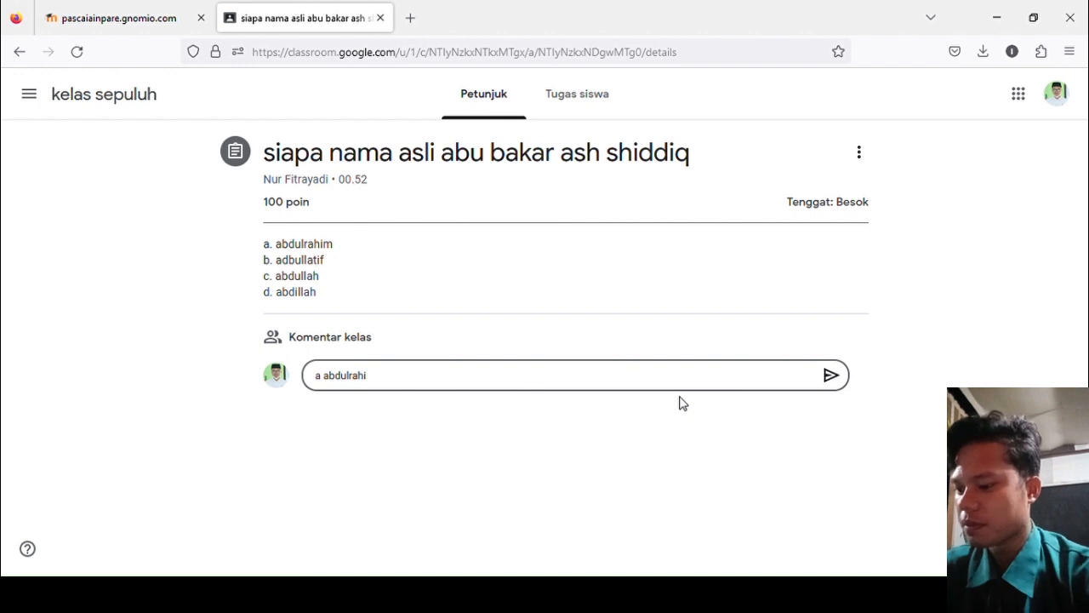
click(831, 379)
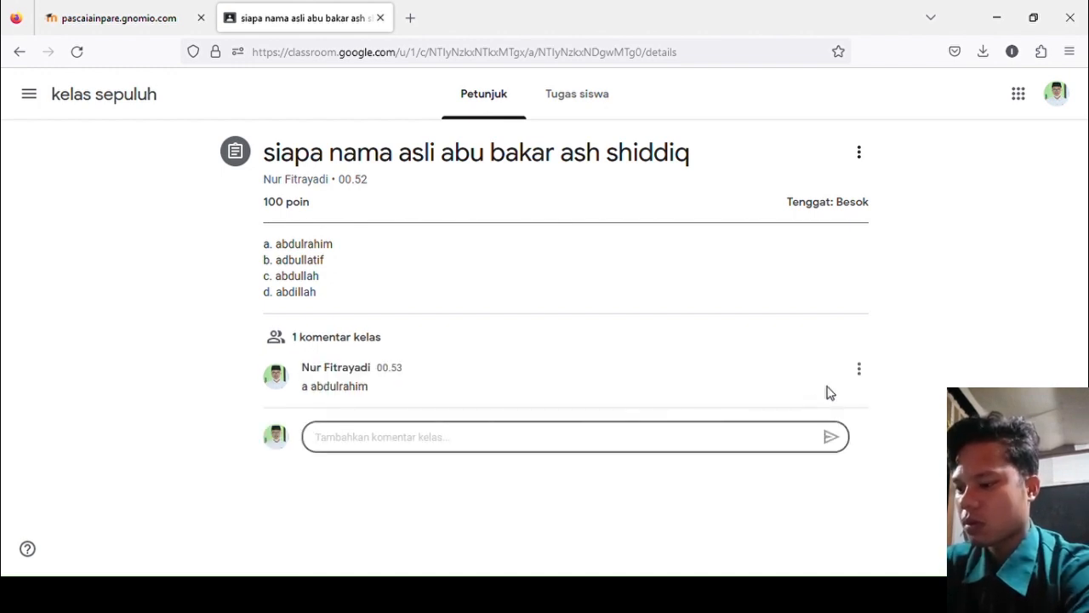
Examine the assignment's Tugas siswa page, including the student sort order by first name and the submission status filter.
click(589, 100)
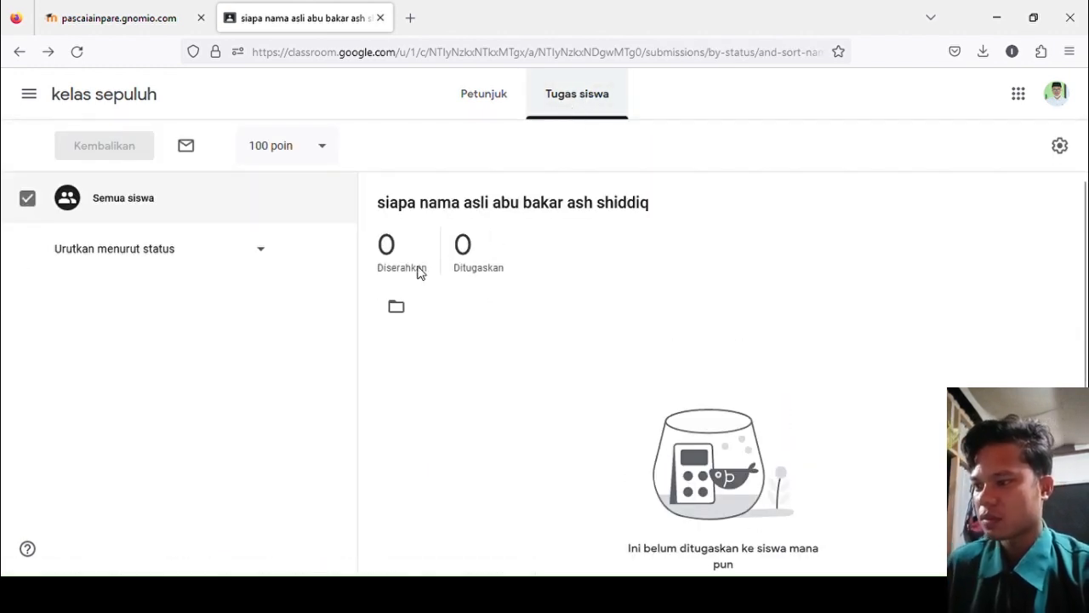
click(255, 256)
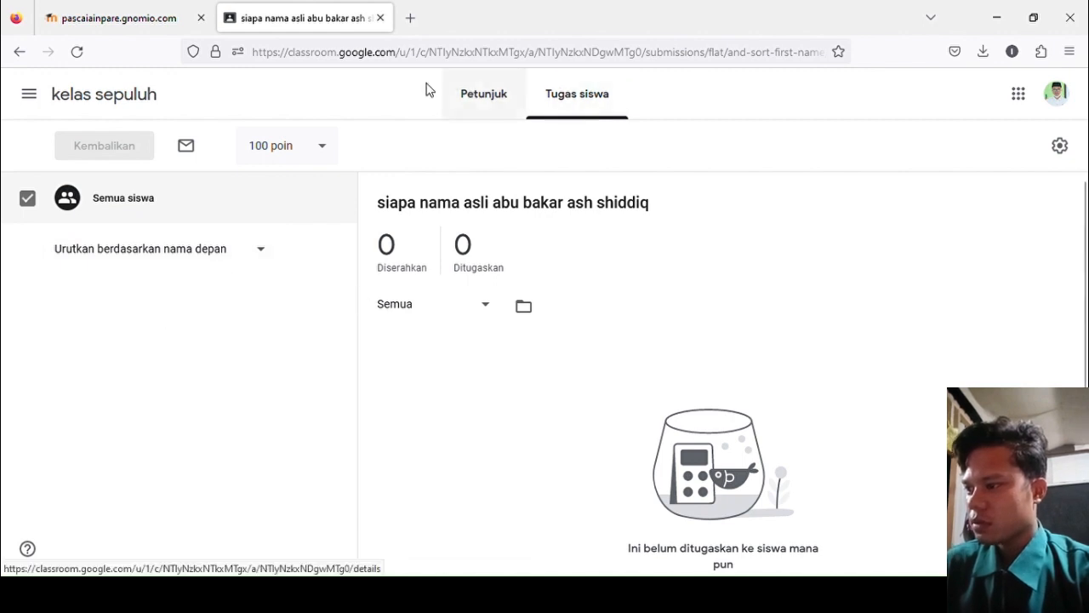
click(470, 96)
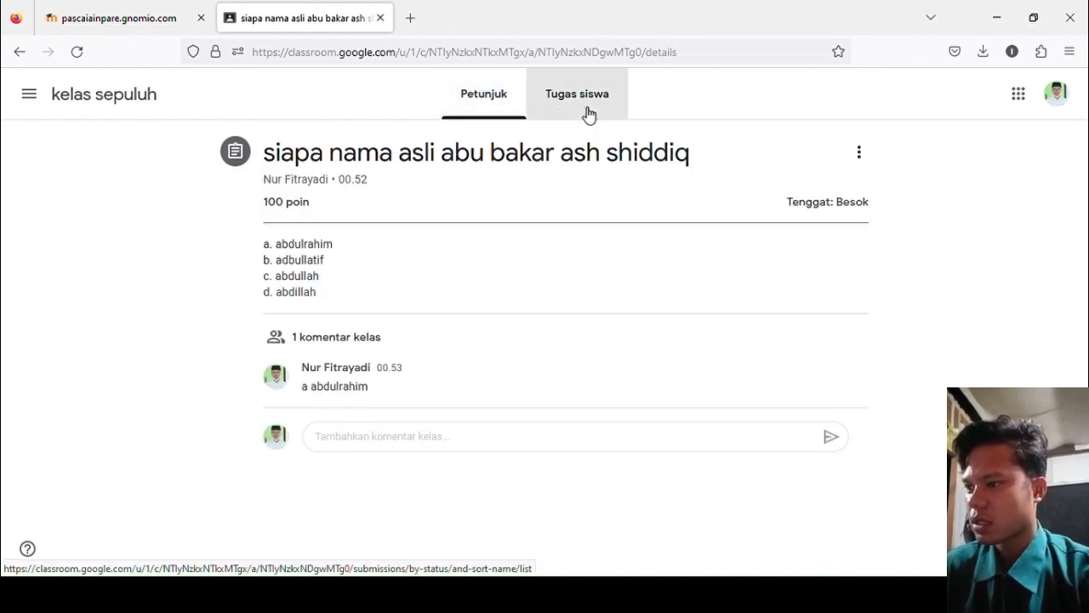
click(589, 114)
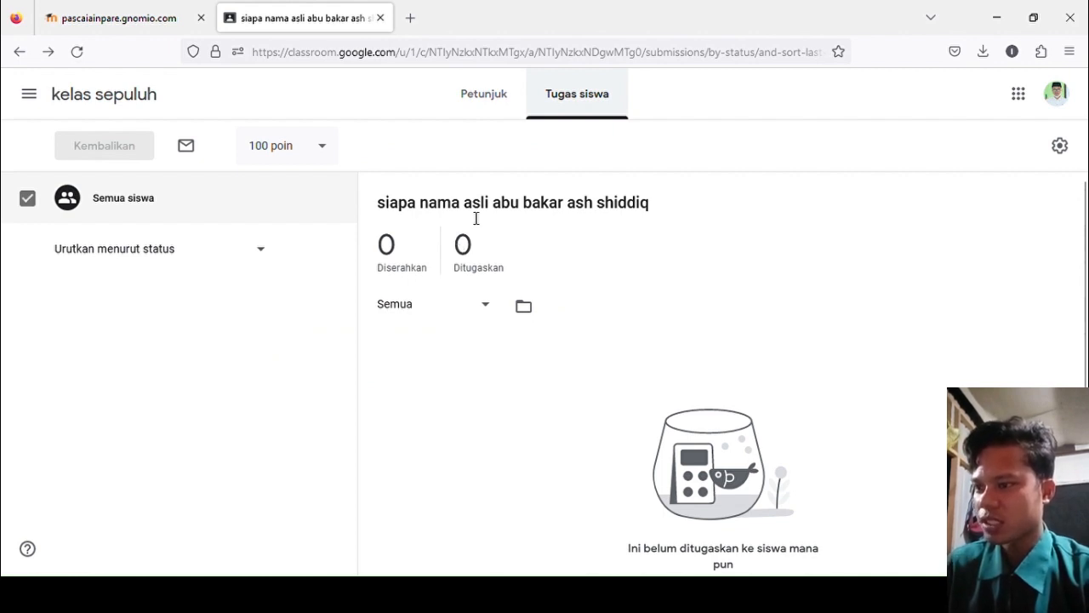
click(491, 314)
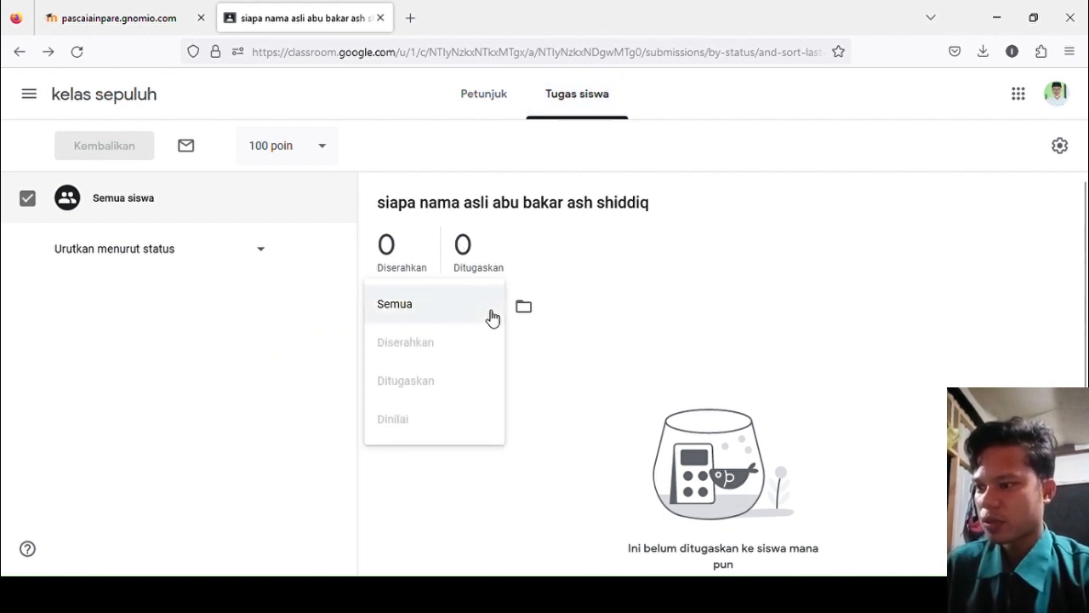
click(570, 314)
Open the assignment's Google Drive folder from the student work page, and close its browser tab.
click(523, 308)
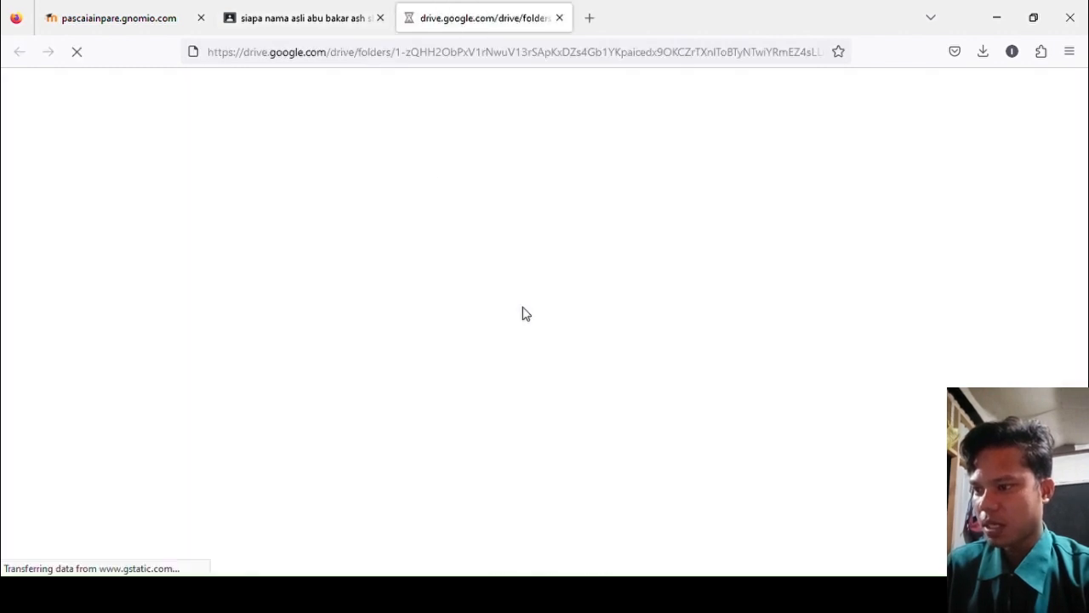
click(338, 20)
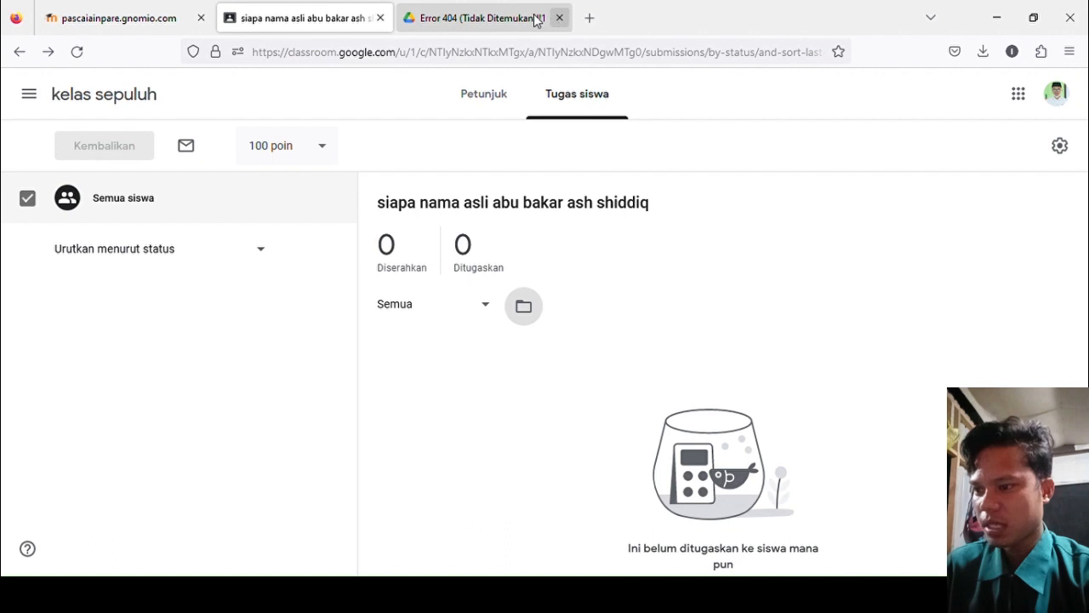
click(535, 21)
click(306, 17)
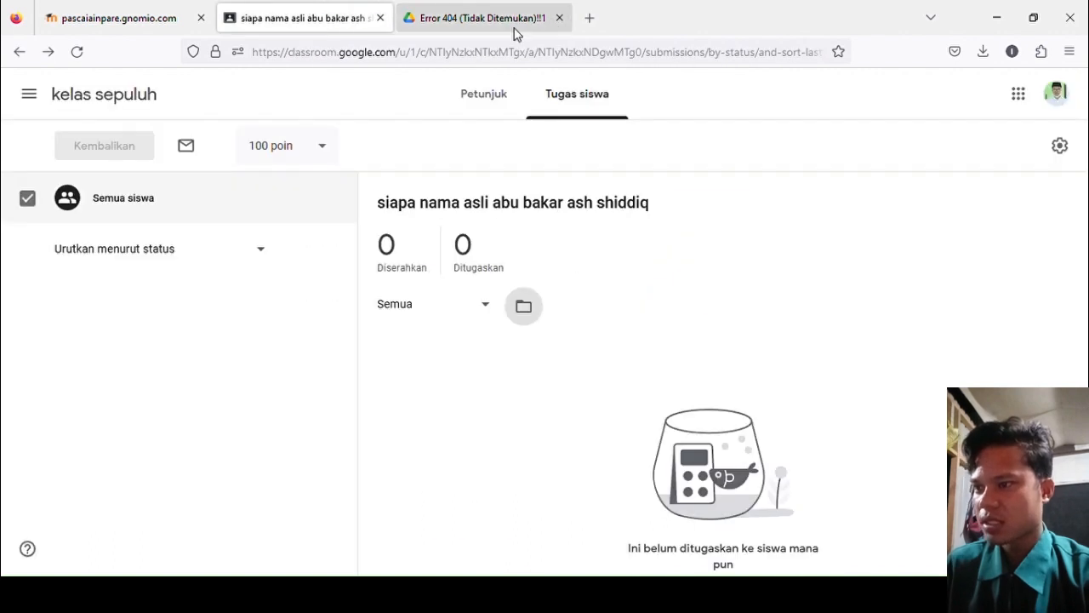
click(558, 18)
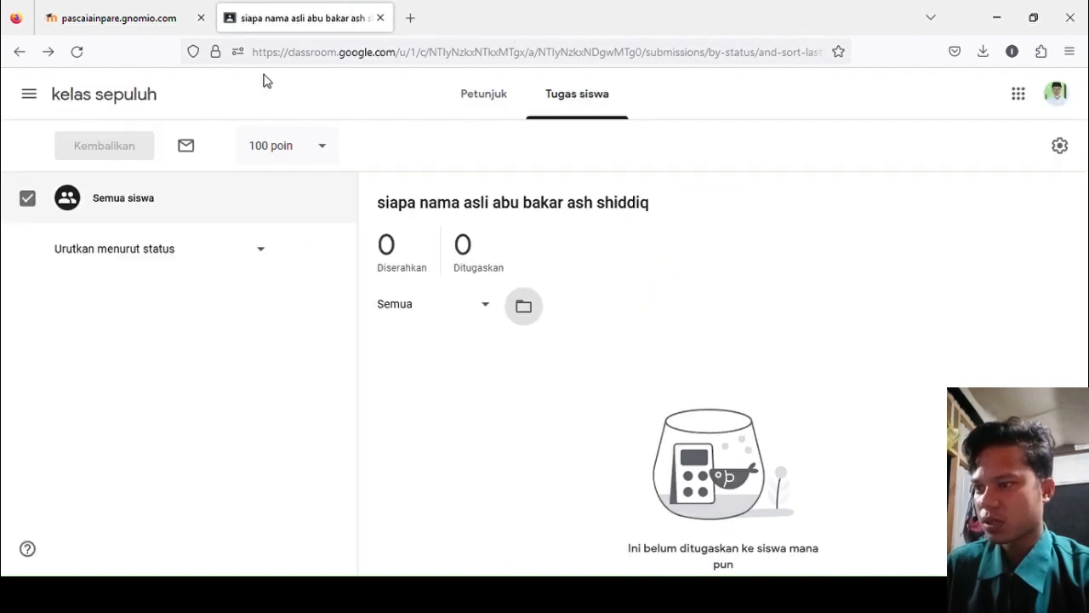
View the Classroom home page with the class list and return to the assignment's student work page.
click(29, 95)
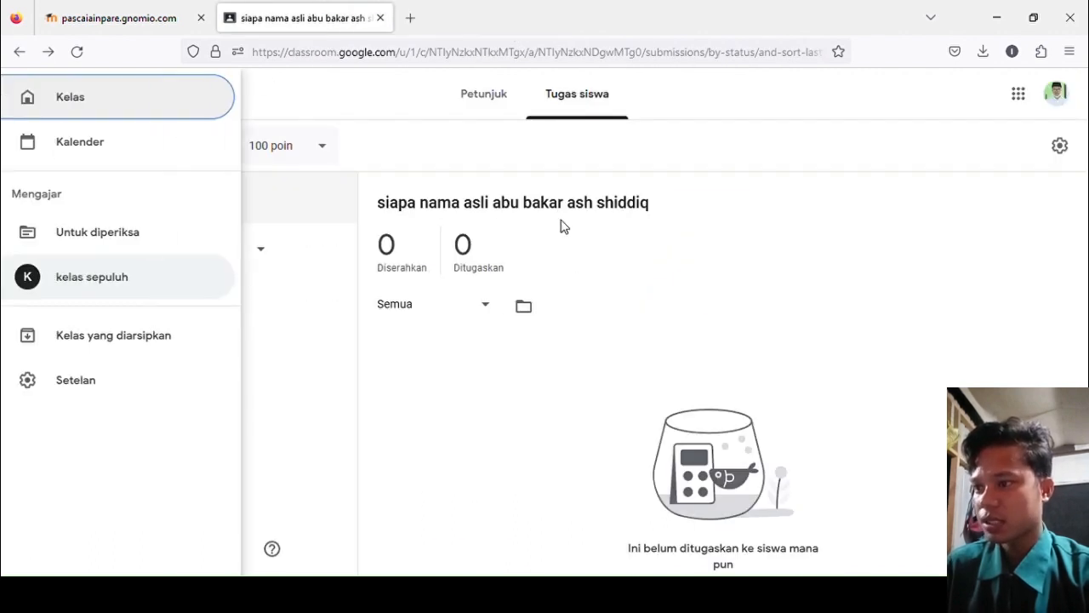
click(101, 114)
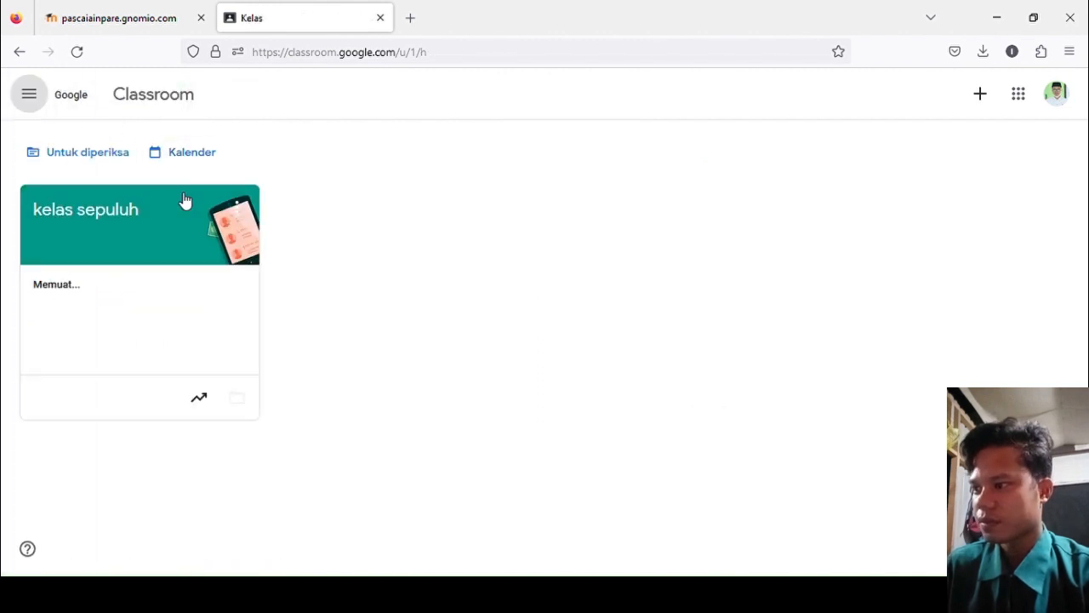
click(19, 52)
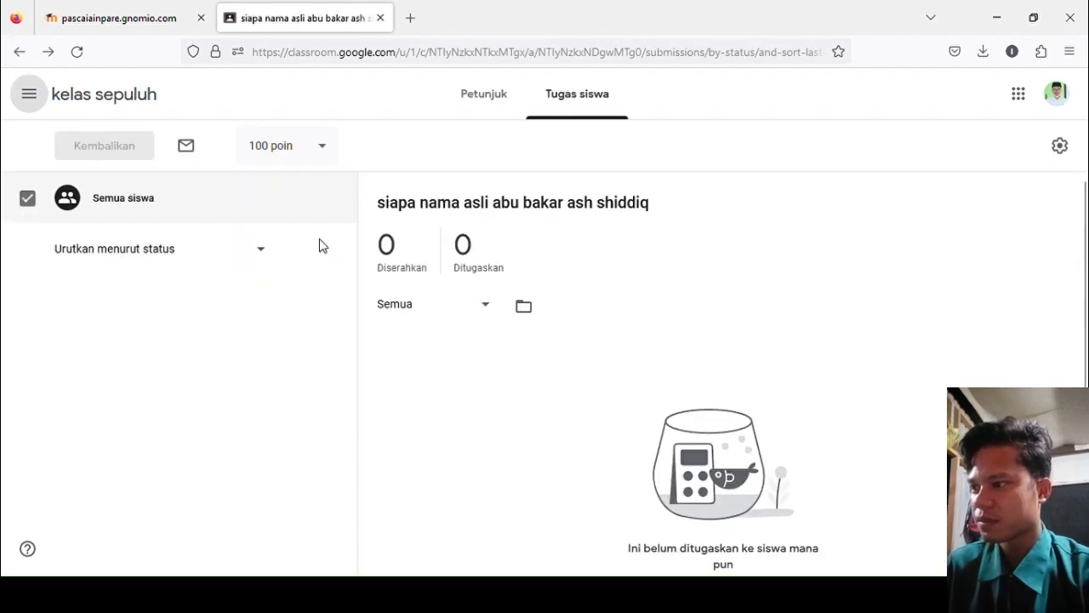